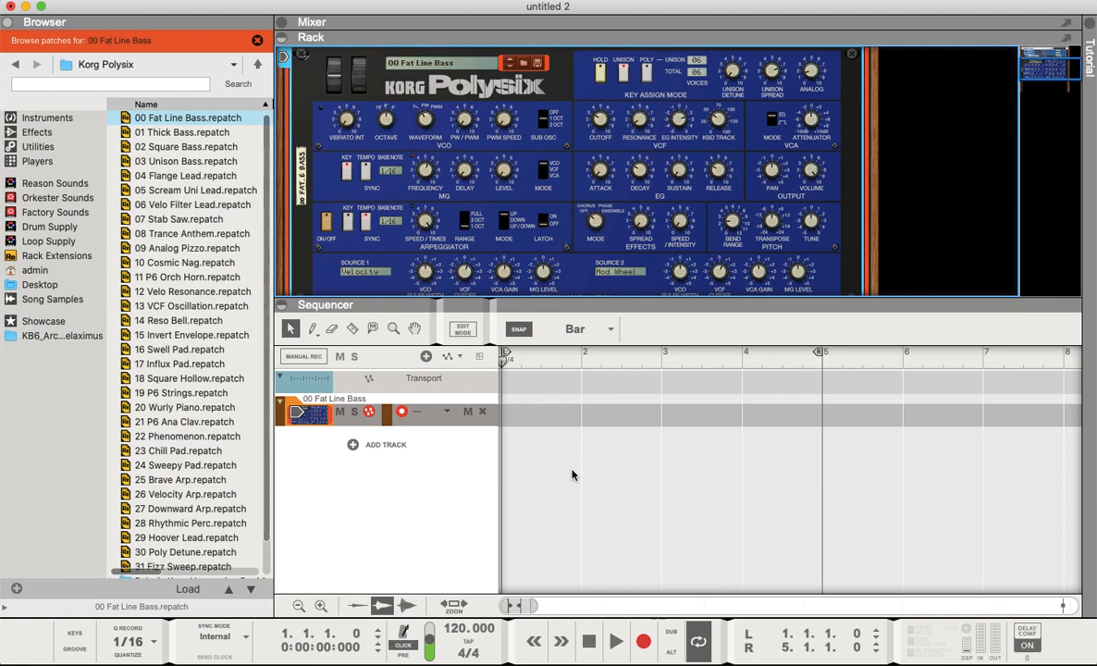
# - Open the on-screen piano keys and audition the 00 Fat Line Bass patch on the Polysix
pyautogui.press('F4')
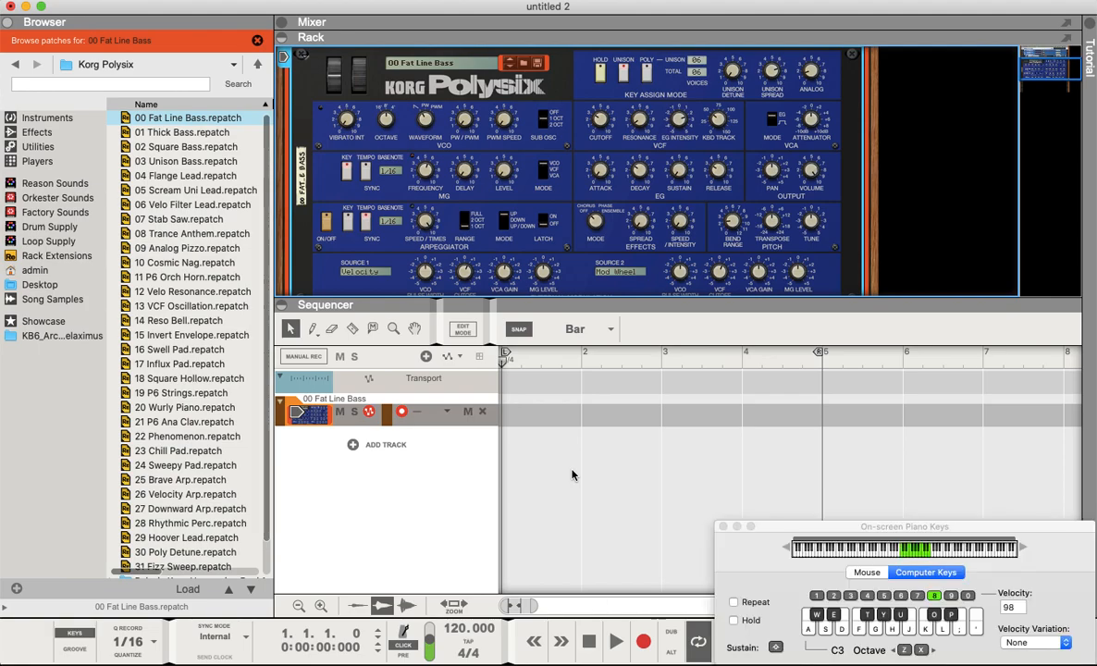
pyautogui.press('j')
pyautogui.press('s')
pyautogui.press('h')
# - Create an RPG-8 Monophonic Arpeggiator device for the Polysix
pyautogui.scroll(1, 308, 250)
pyautogui.click(170, 0)
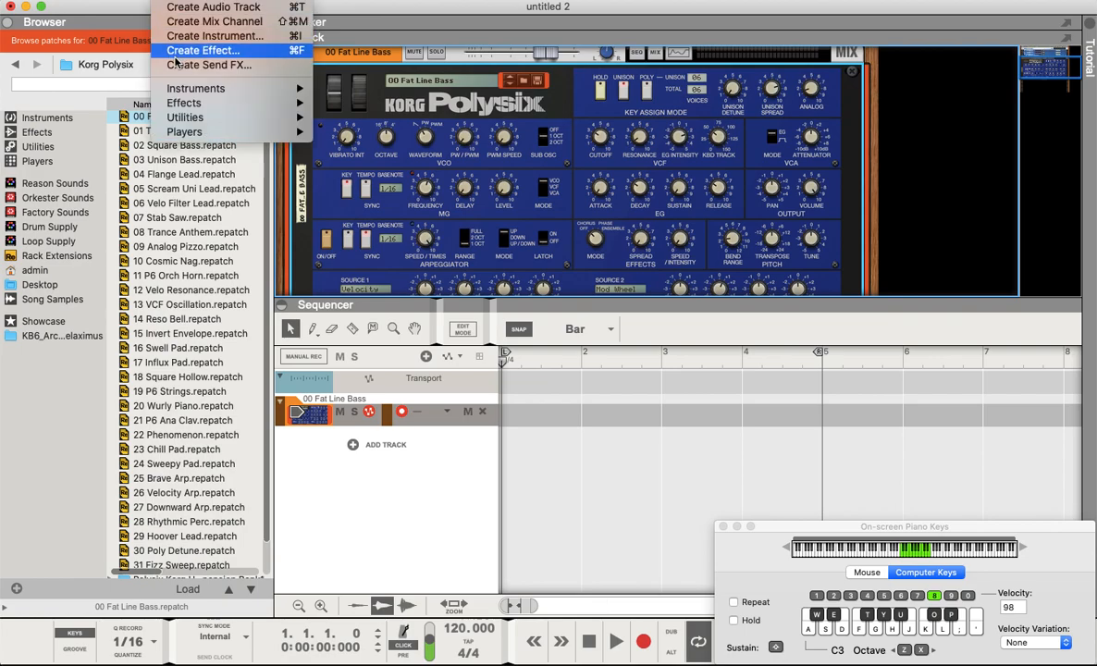
pyautogui.moveTo(179, 104)
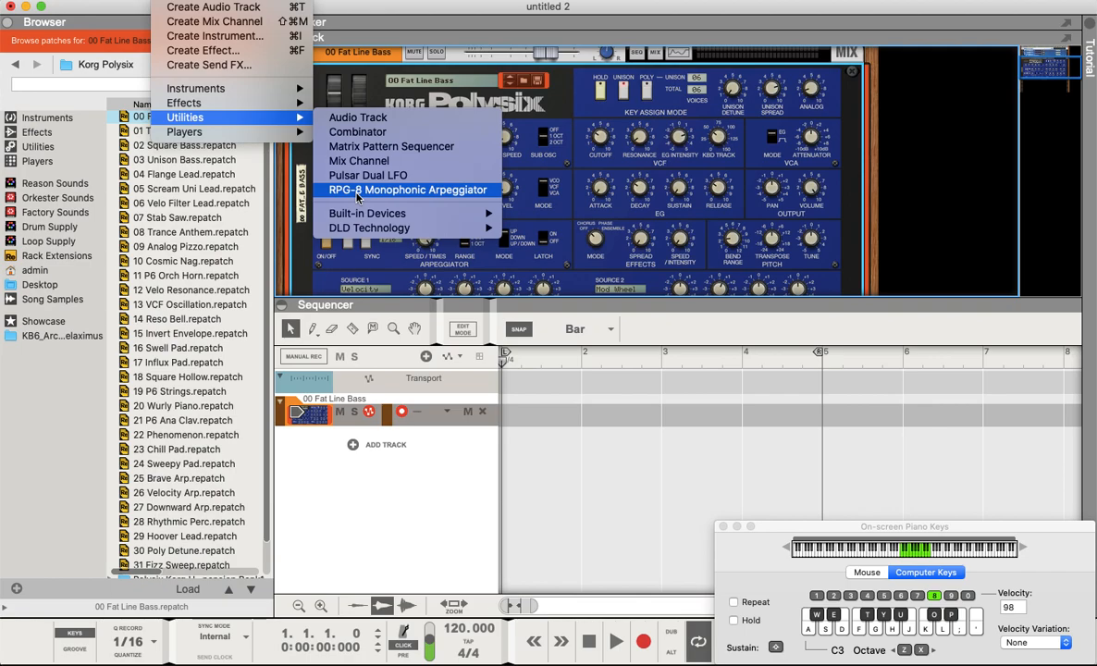
pyautogui.click(357, 191)
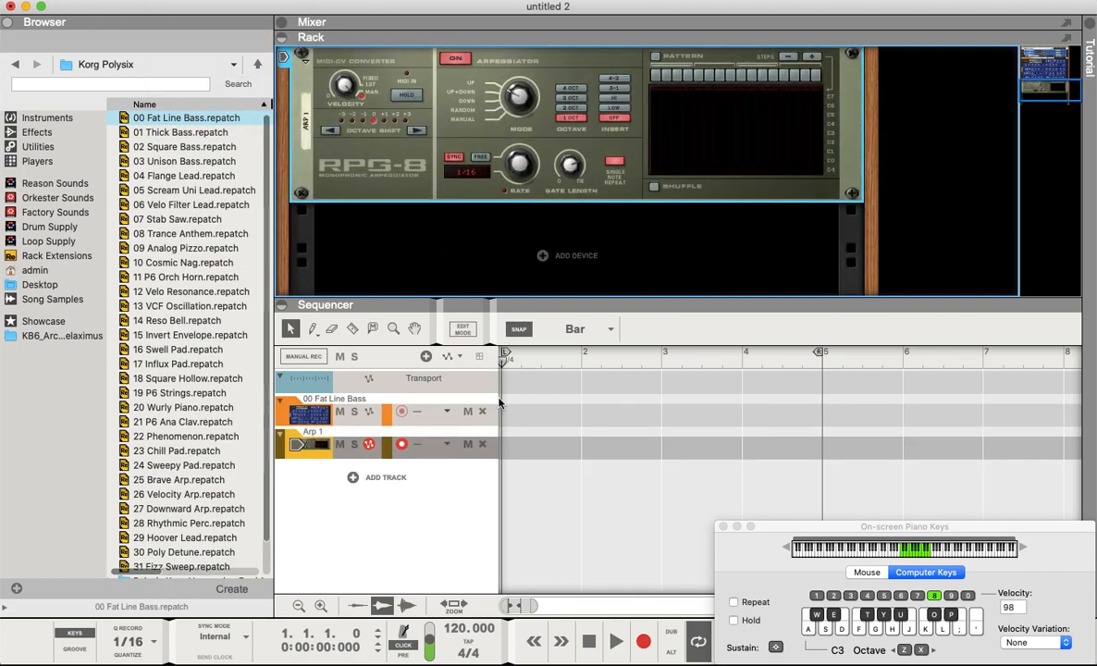
# - Examine the rear cable connections between the RPG-8 and the Polysix
pyautogui.scroll(3, 378, 260)
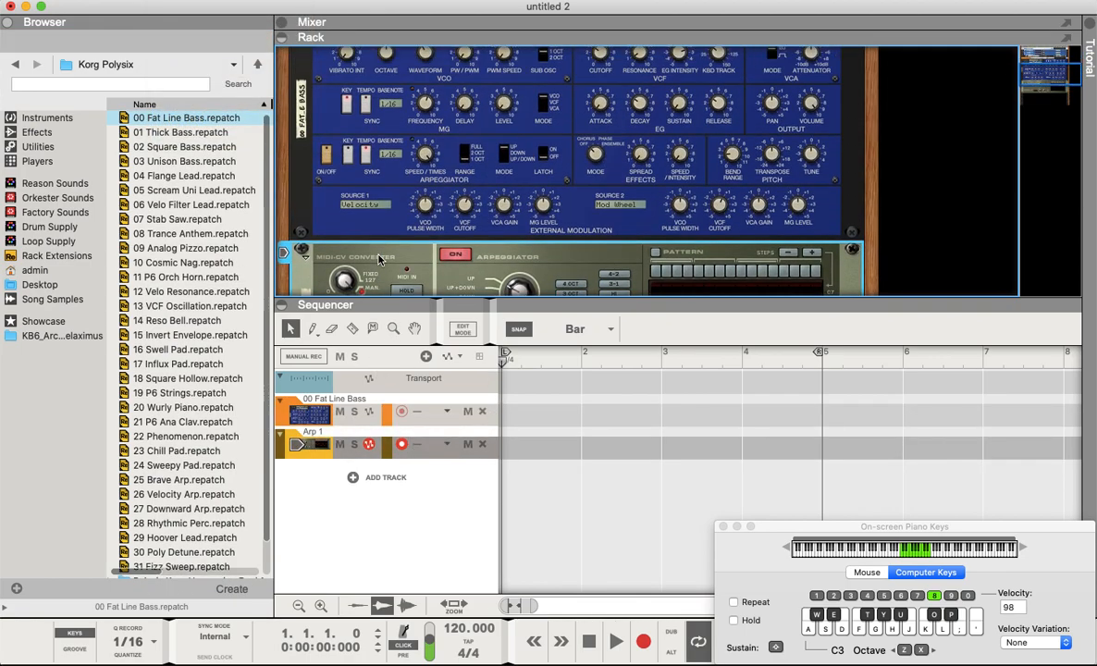
pyautogui.press('Tab')
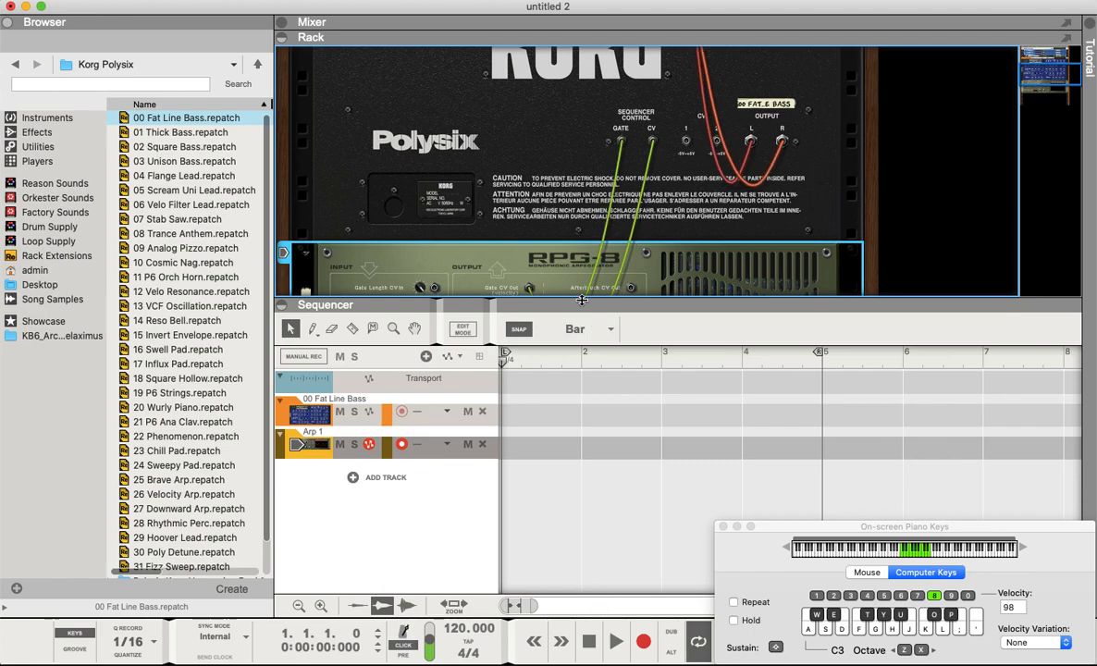
pyautogui.moveTo(577, 298); pyautogui.dragTo(577, 487)
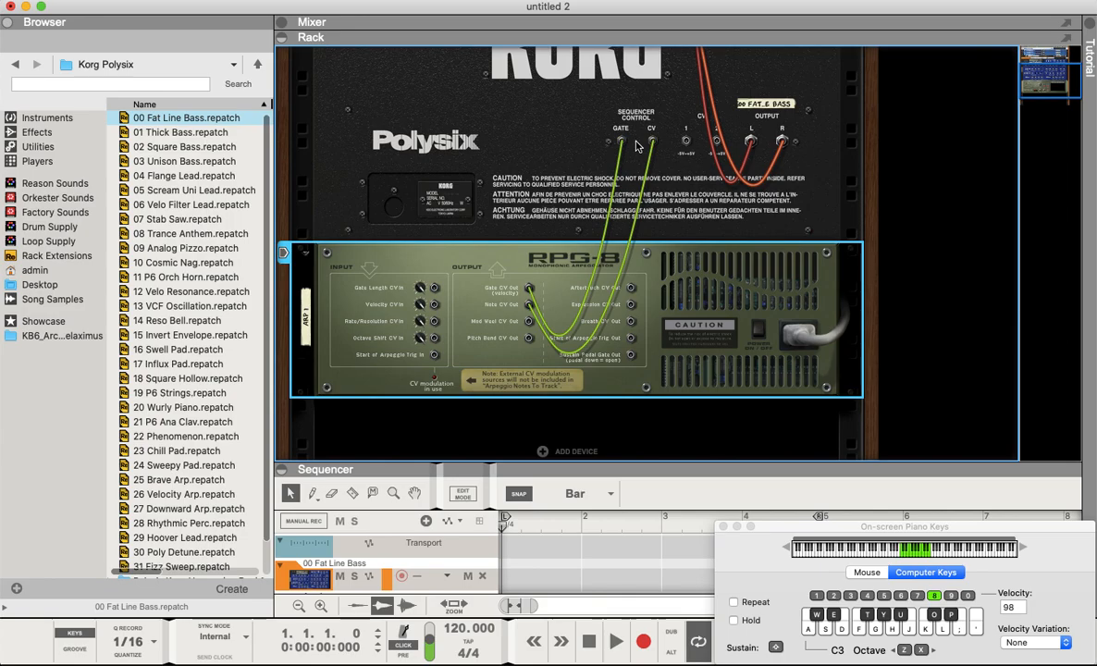
pyautogui.moveTo(581, 462); pyautogui.dragTo(587, 234)
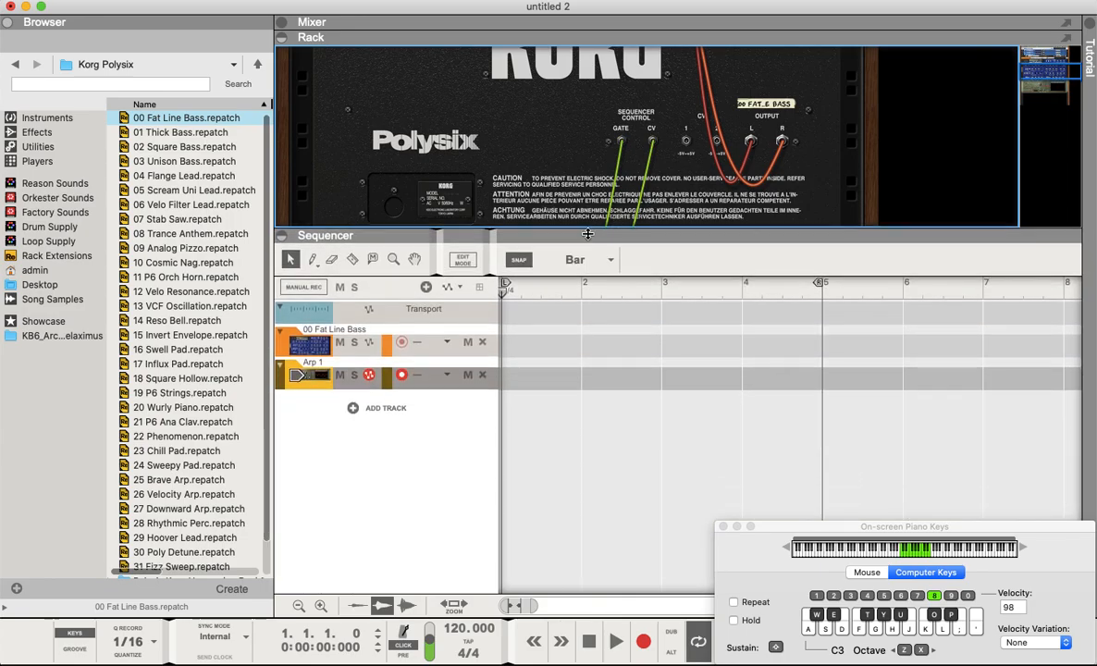
pyautogui.press('Tab')
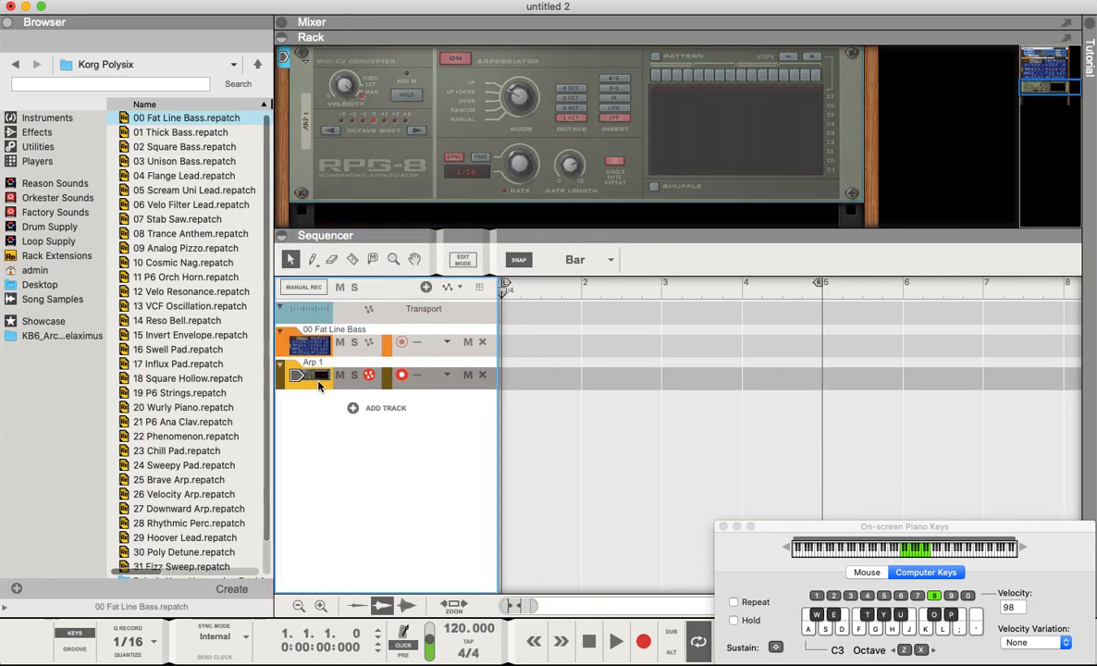
# - Select the Polysix track and play a few notes directly on it
pyautogui.click(318, 352)
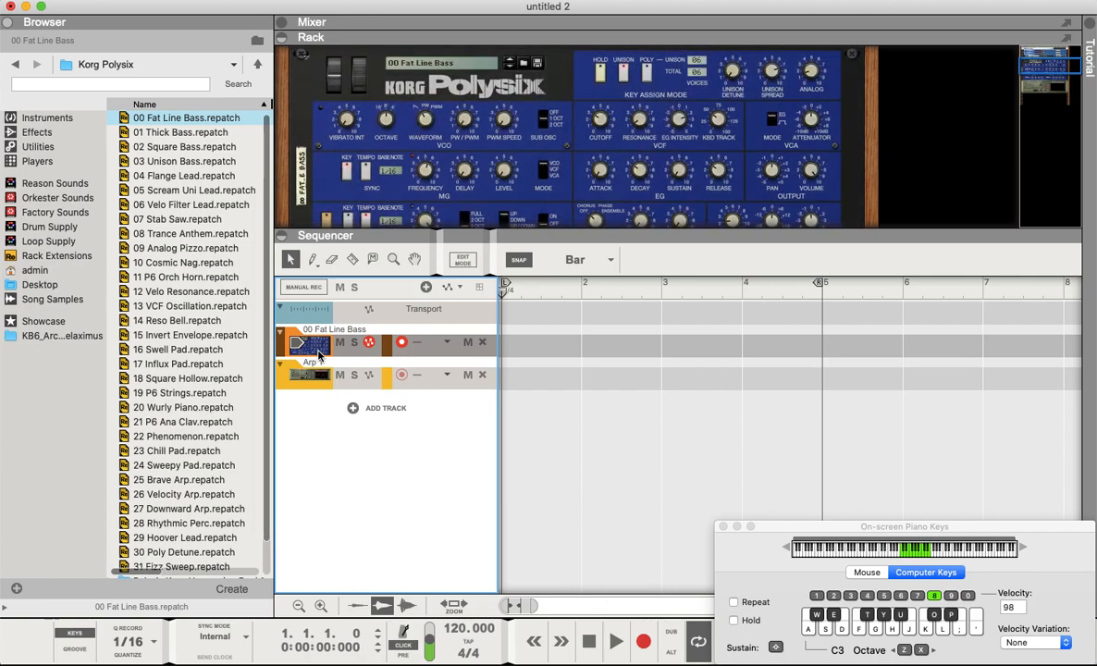
pyautogui.press('s')
pyautogui.press('k')
pyautogui.press('s')
pyautogui.press('h')
pyautogui.press('s')
pyautogui.press('h')
# - Select the Arp 1 track and play notes through the arpeggiator
pyautogui.click(318, 385)
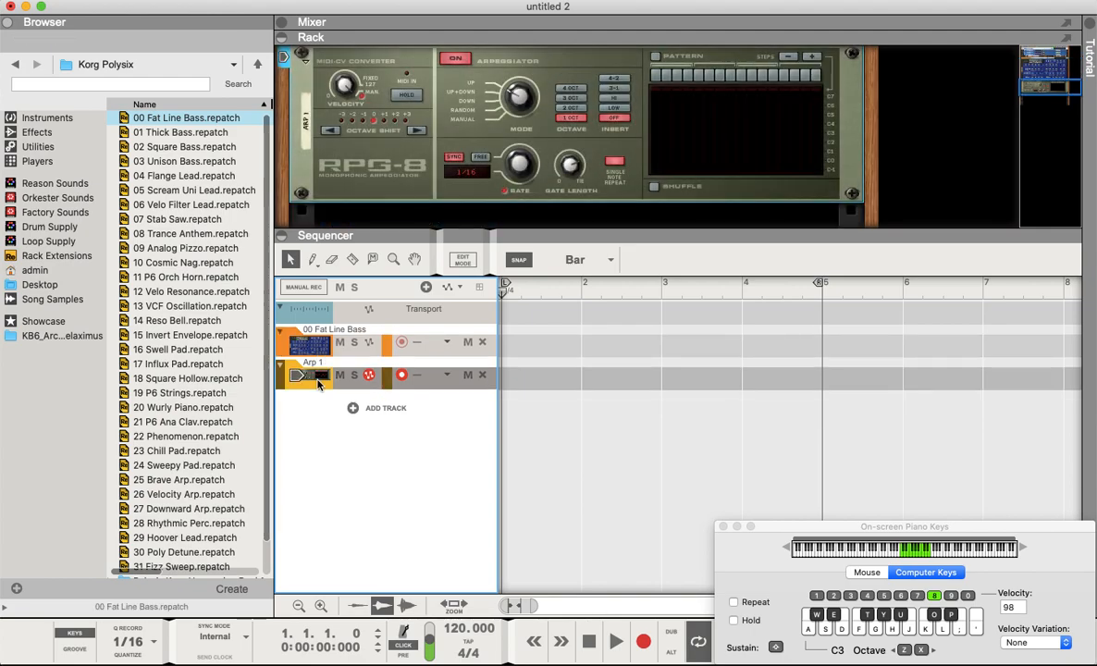
pyautogui.press('f')
pyautogui.press('h')
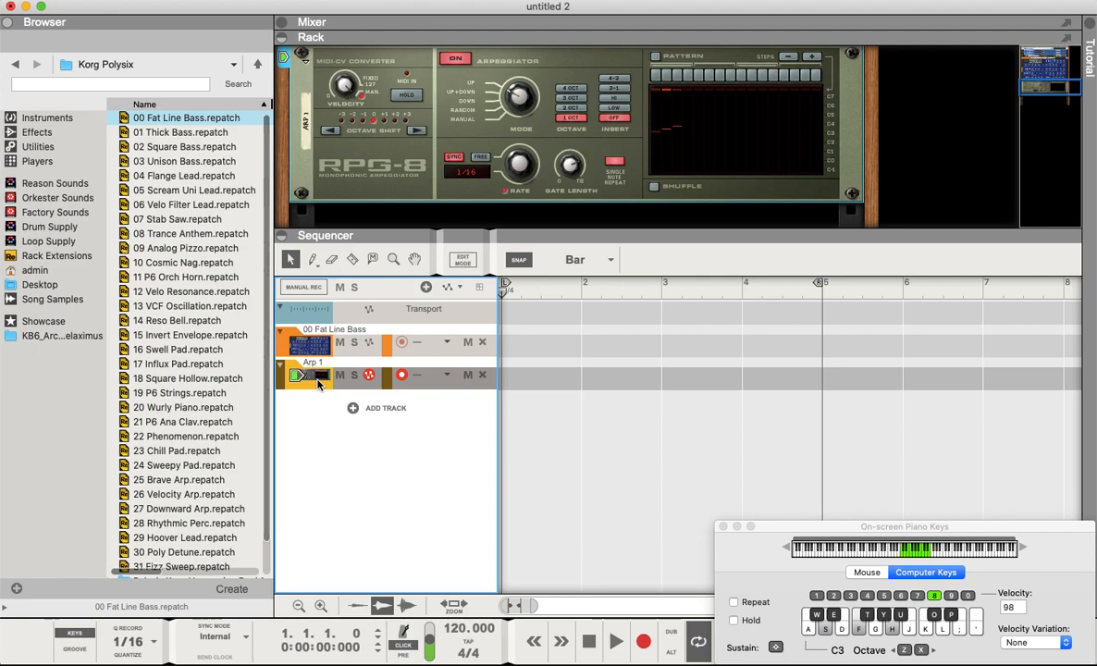
pyautogui.press('l')
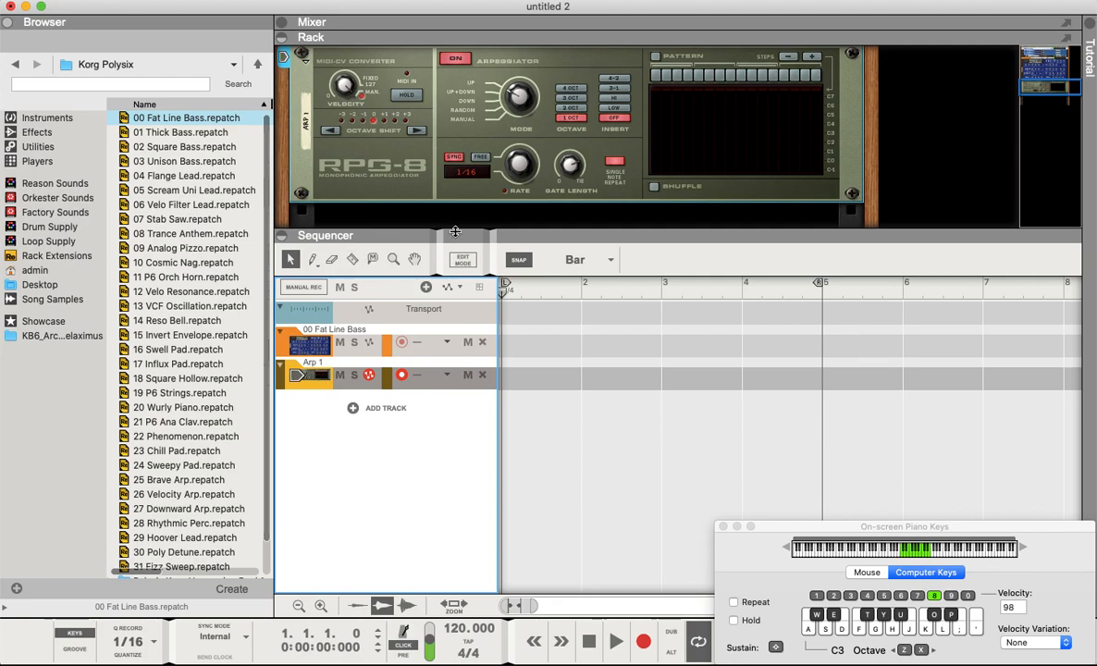
# - Draw a four-bar clip on the Arp 1 track from bar 1 to bar 5
pyautogui.moveTo(453, 236); pyautogui.dragTo(453, 239)
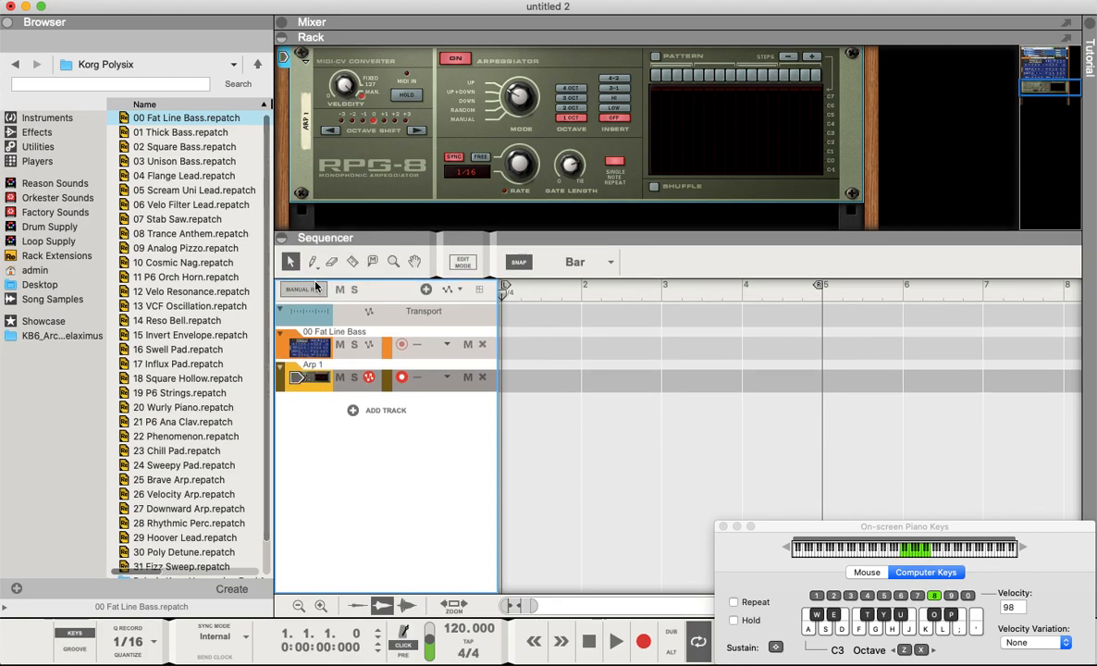
pyautogui.click(316, 266)
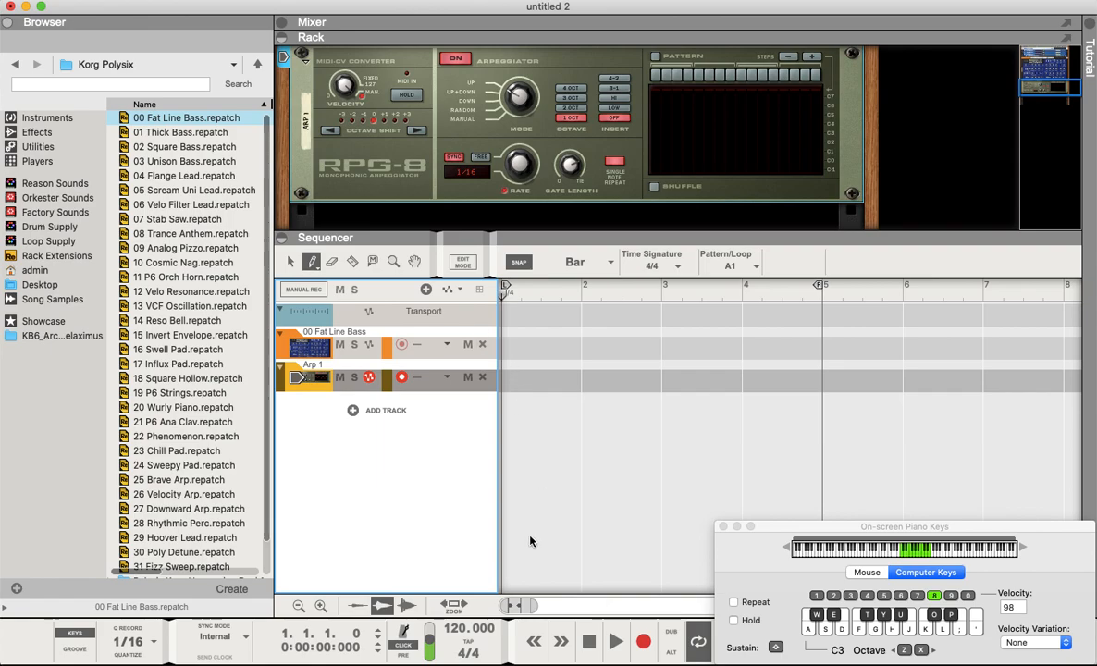
pyautogui.moveTo(507, 376)
pyautogui.mouseDown()
pyautogui.moveTo(1063, 379)
pyautogui.moveTo(821, 379)
pyautogui.mouseUp()
pyautogui.click(291, 263)
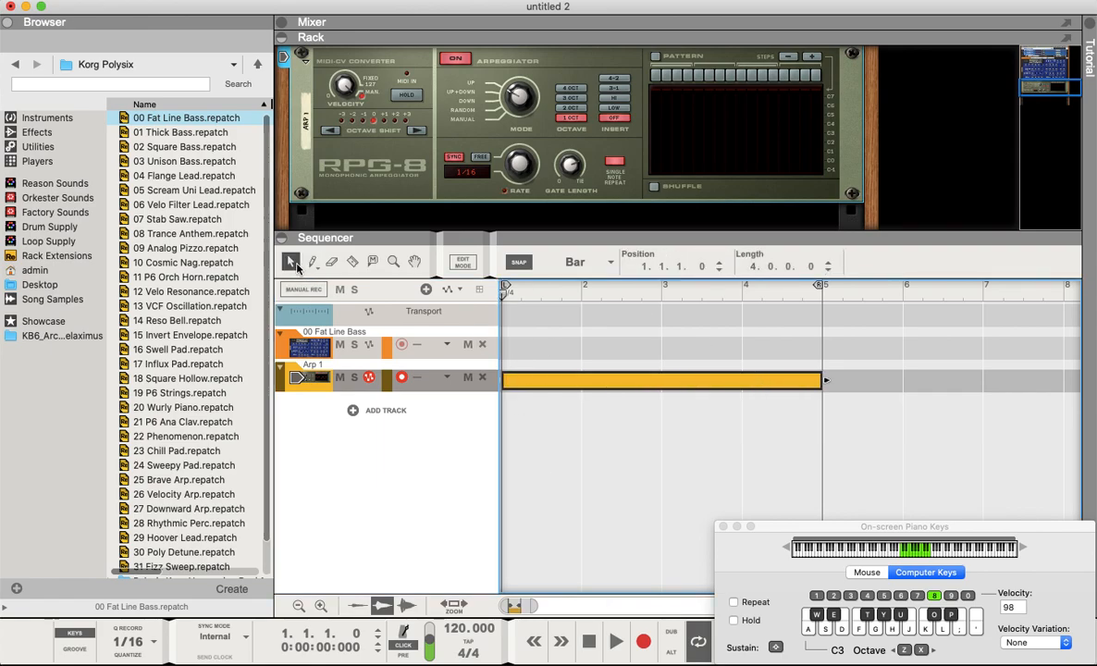
# - Open the clip in the note editor and set snap to Bar for drawing notes
pyautogui.doubleClick(564, 381)
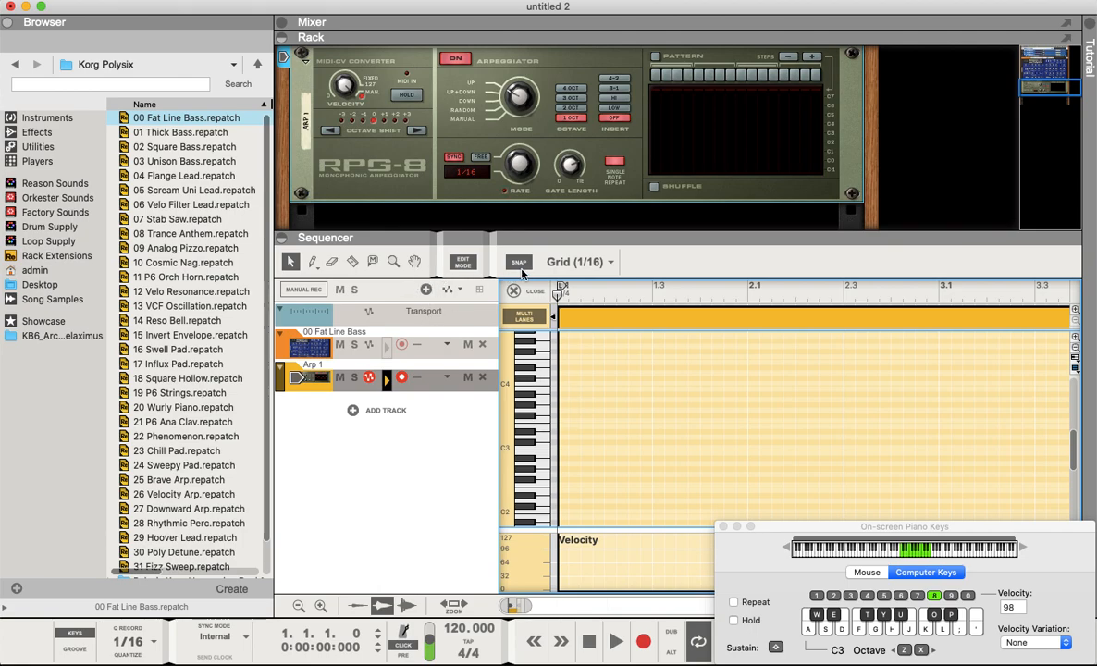
pyautogui.click(564, 262)
pyautogui.click(532, 276)
pyautogui.click(313, 263)
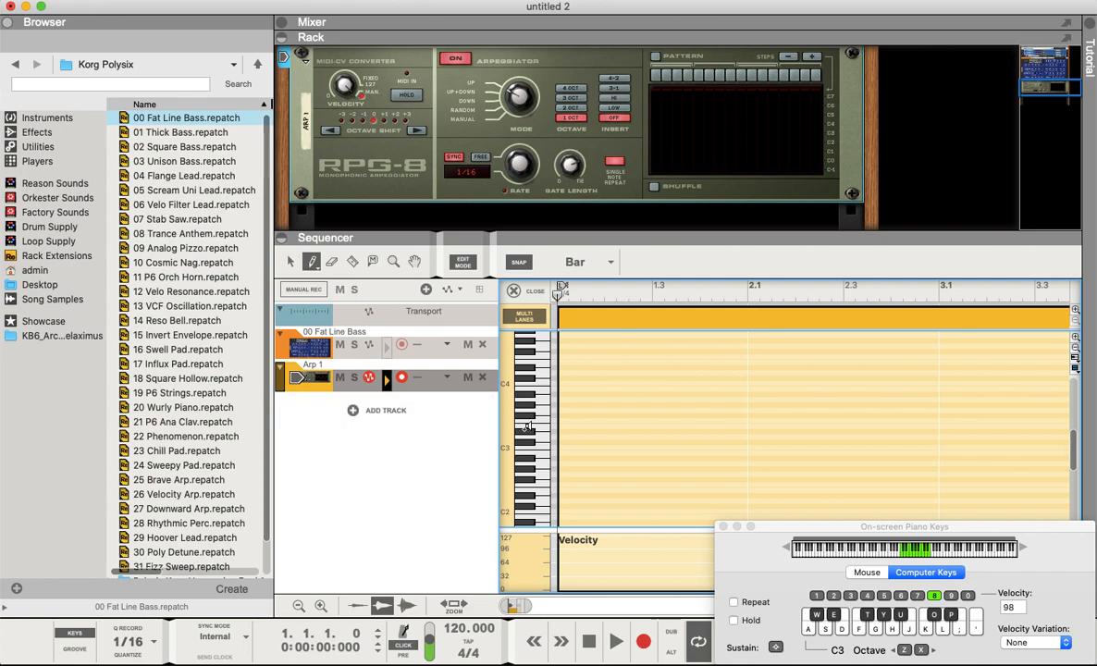
# - Draw a bar-long chord in bar 1 with notes D3, A3, D4 and F4
pyautogui.click(566, 434)
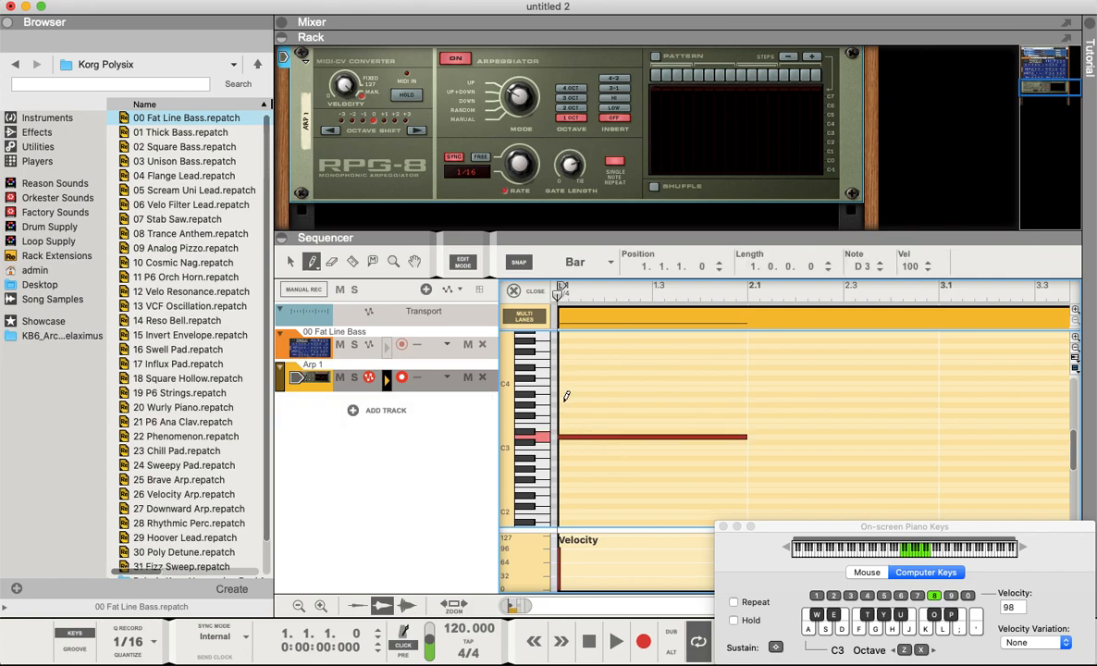
pyautogui.click(567, 398)
pyautogui.click(565, 373)
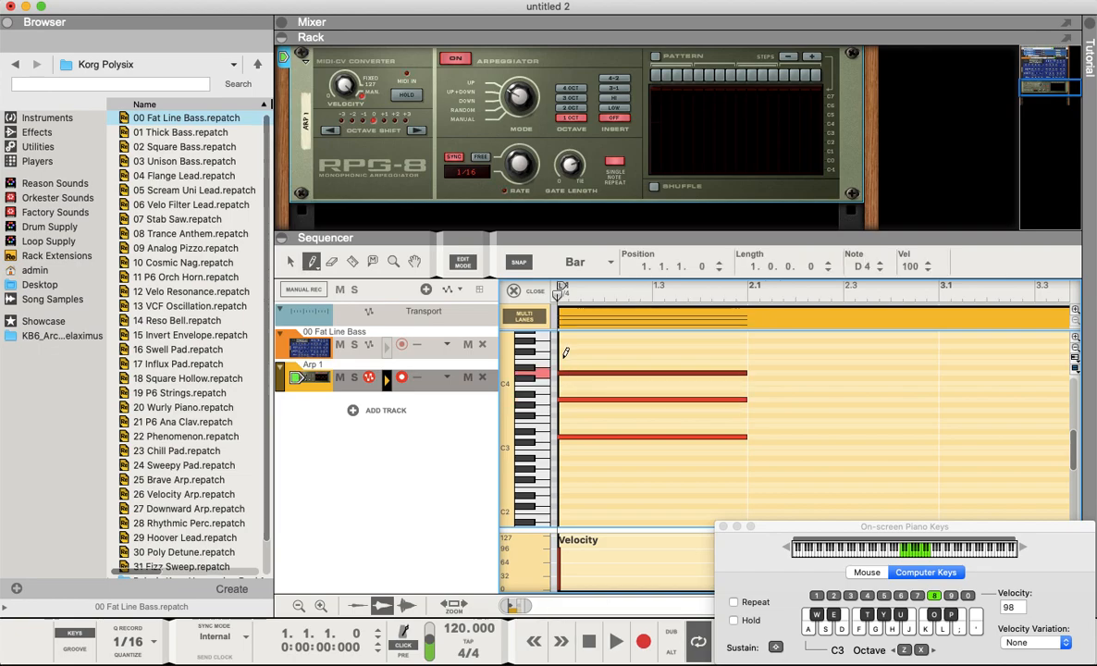
pyautogui.click(566, 354)
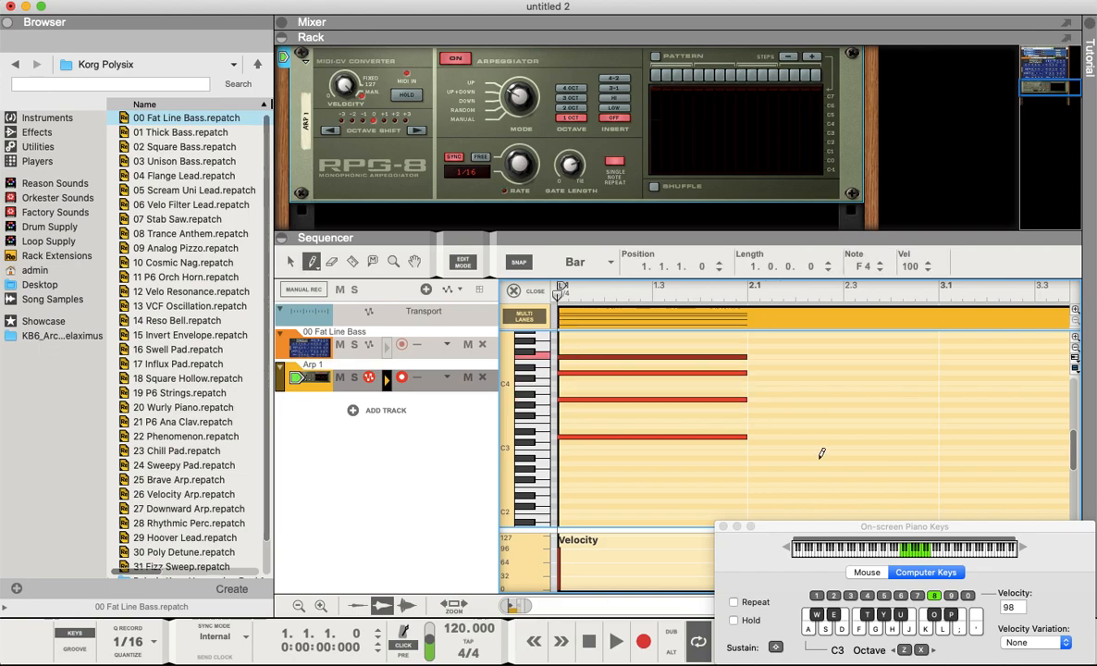
# - Draw a bar-long chord in bar 2 with D3, A3 and upper notes up to E4
pyautogui.click(773, 435)
pyautogui.click(773, 399)
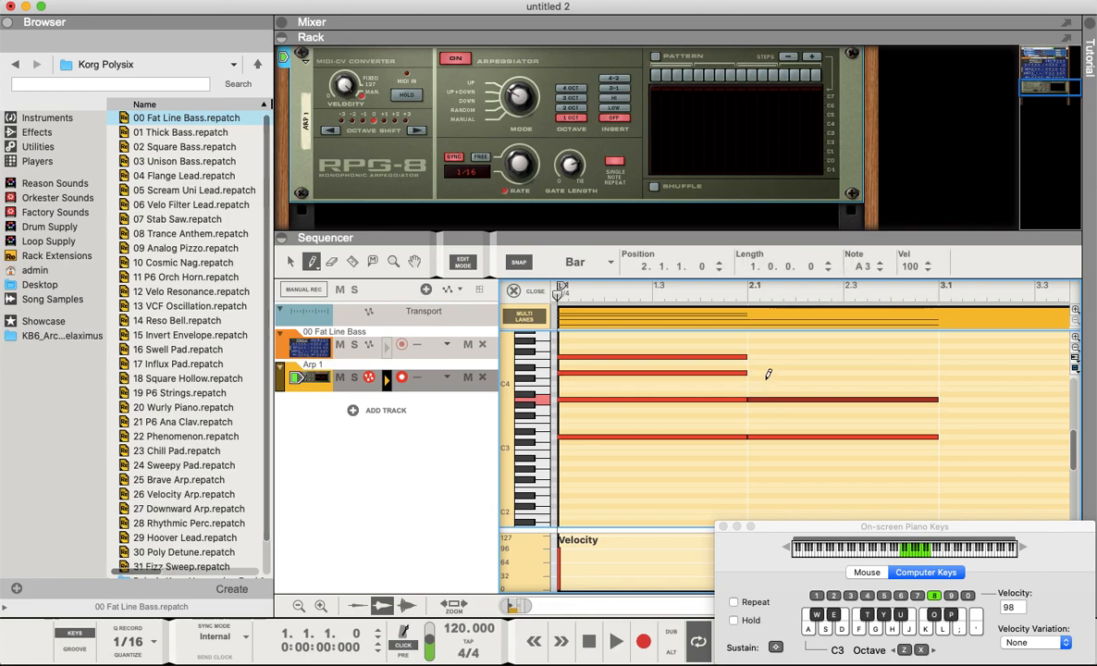
pyautogui.click(766, 377)
pyautogui.click(763, 362)
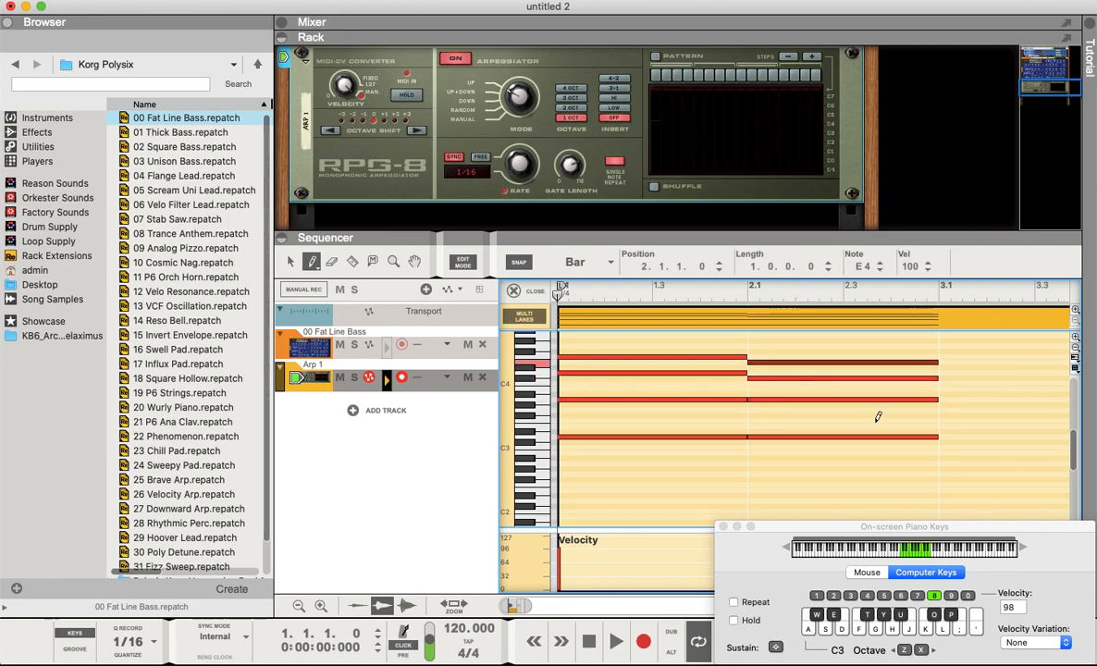
# - Draw a bar-long chord in bar 3 with notes D3, A3, D4 and F4
pyautogui.click(961, 434)
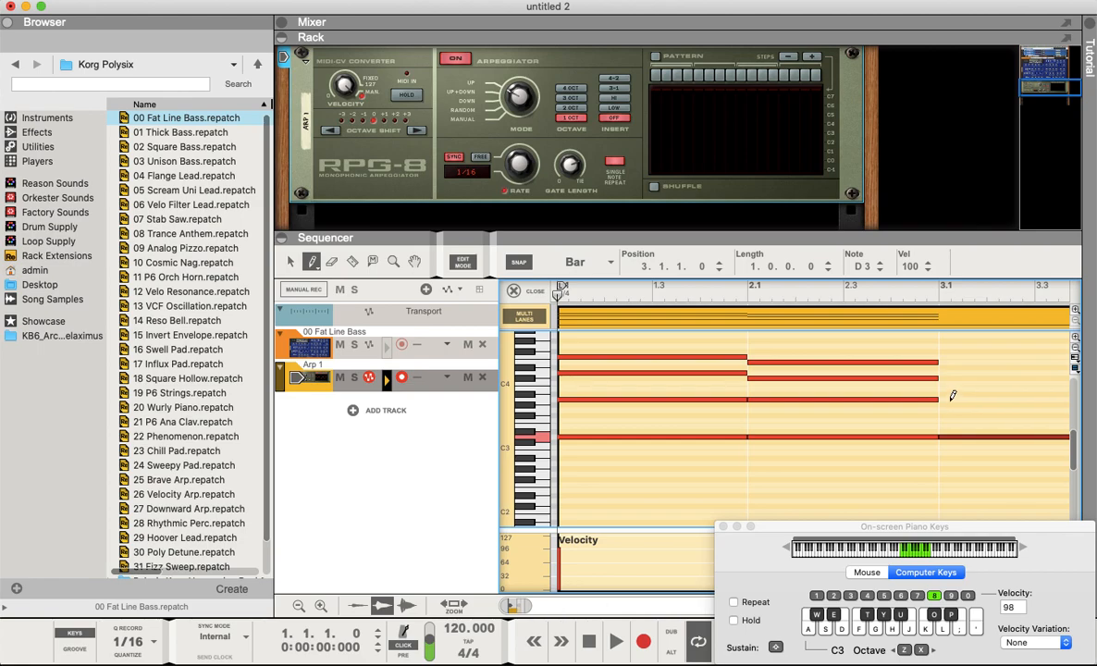
pyautogui.click(953, 399)
pyautogui.click(952, 373)
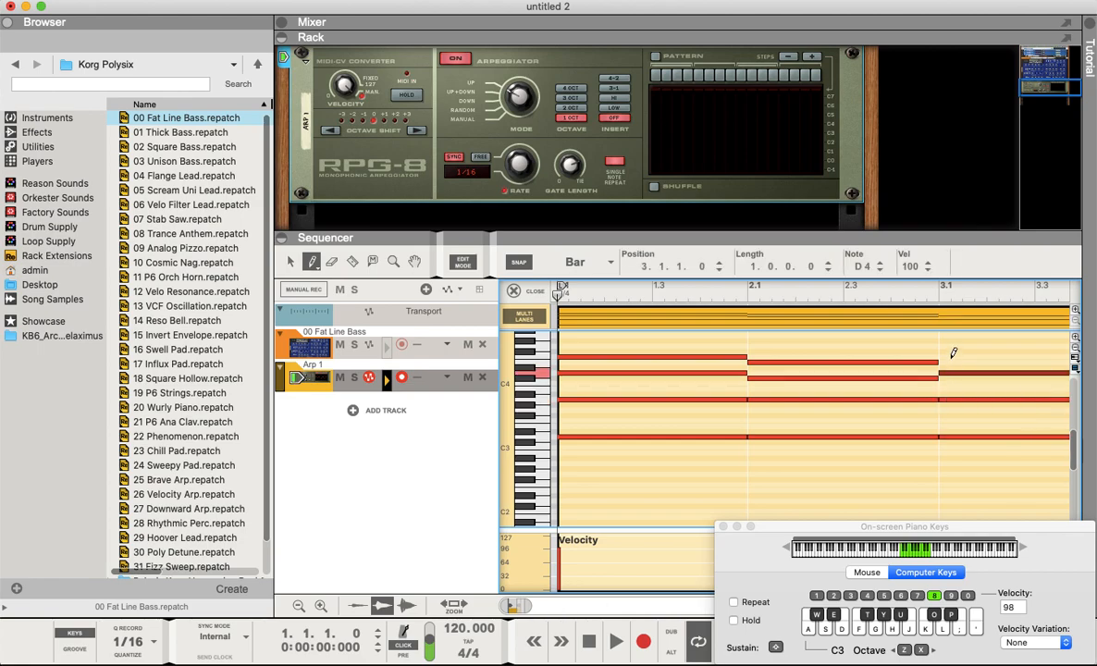
pyautogui.click(949, 356)
# - Draw a bar-long chord in bar 4 with notes A2, A3, C#4 and E4
pyautogui.hscroll(5, 925, 365)
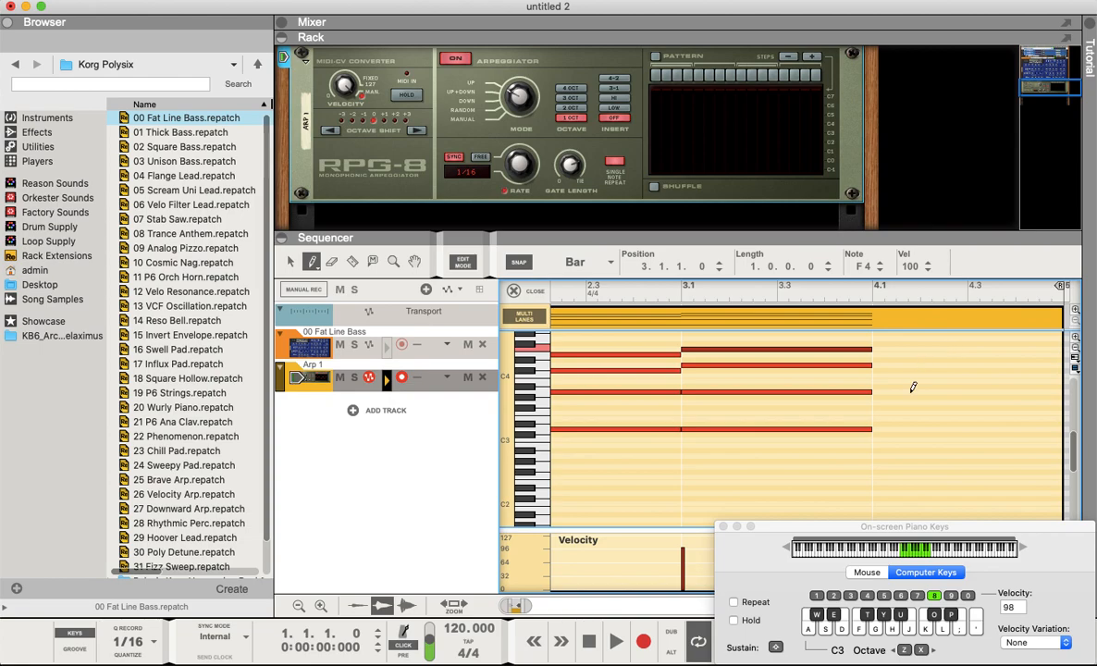
pyautogui.click(881, 454)
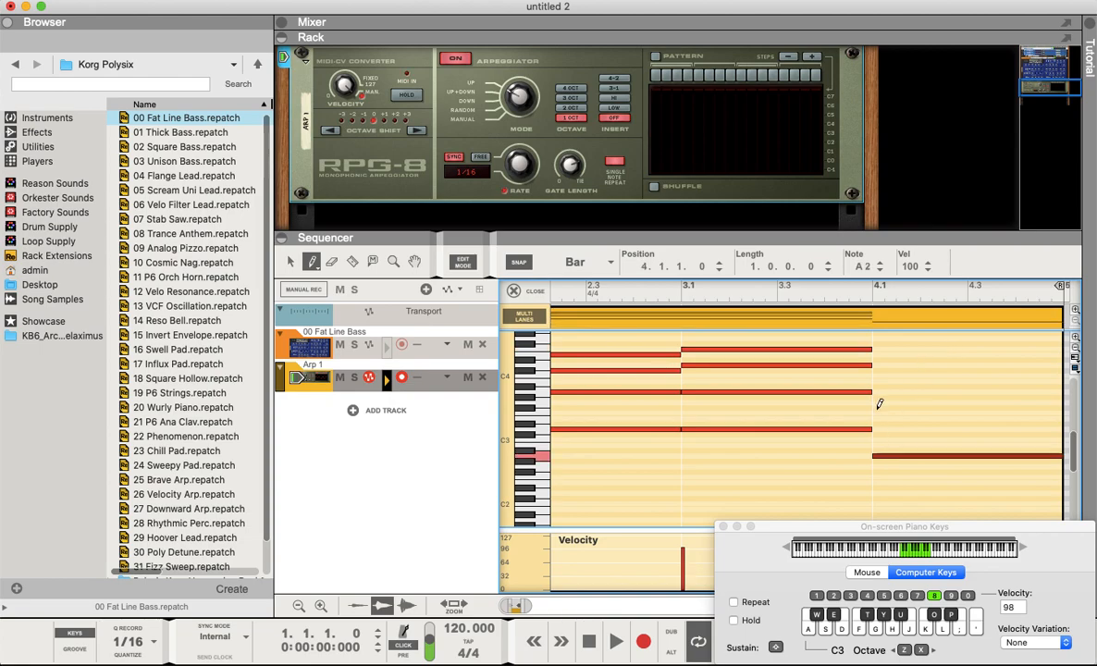
pyautogui.click(883, 392)
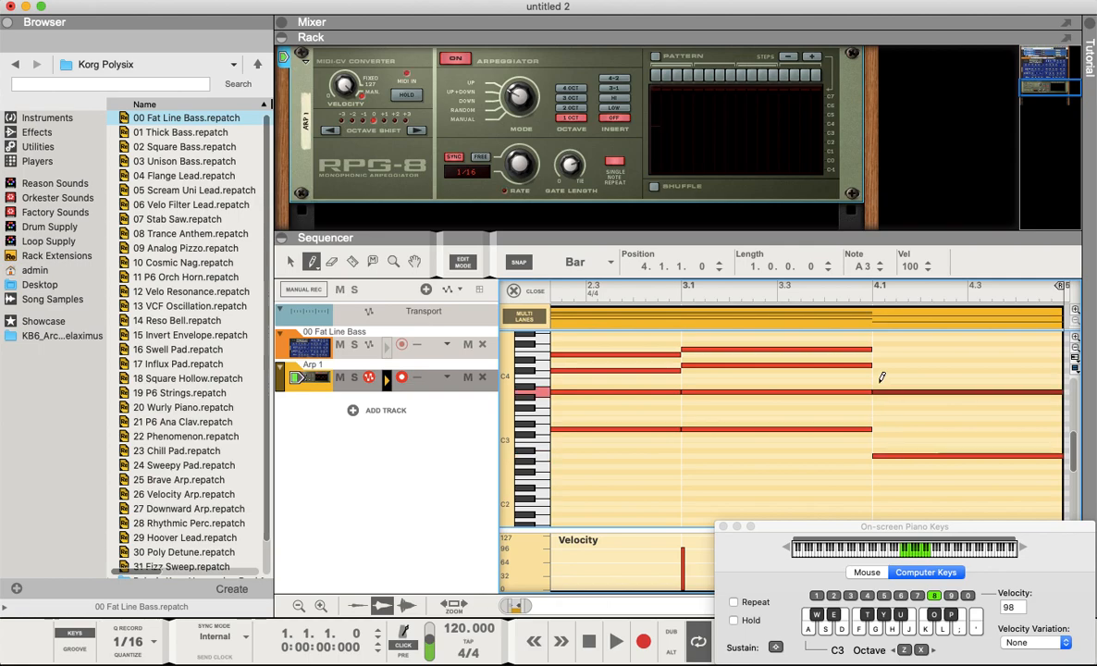
pyautogui.click(880, 369)
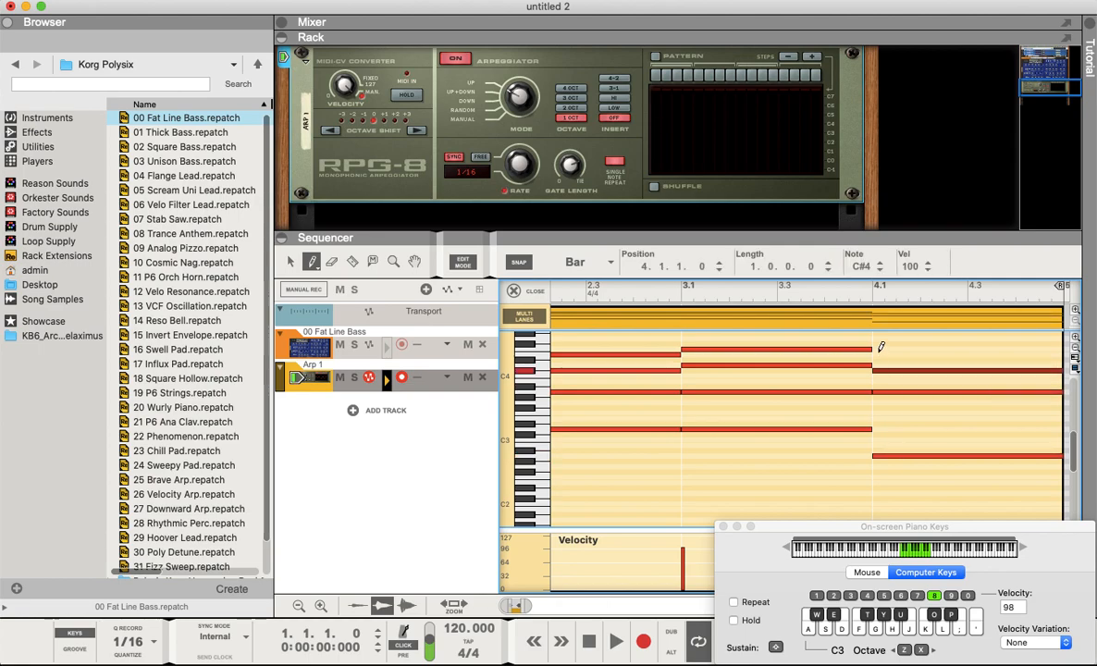
pyautogui.click(880, 348)
pyautogui.press('super+z')
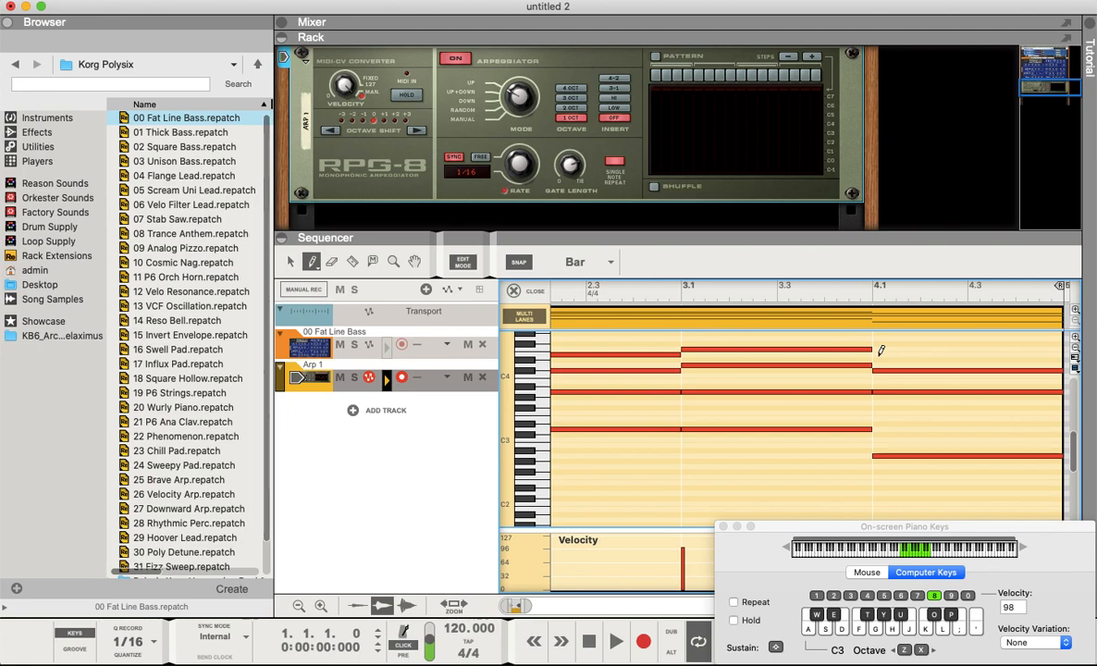
pyautogui.click(880, 354)
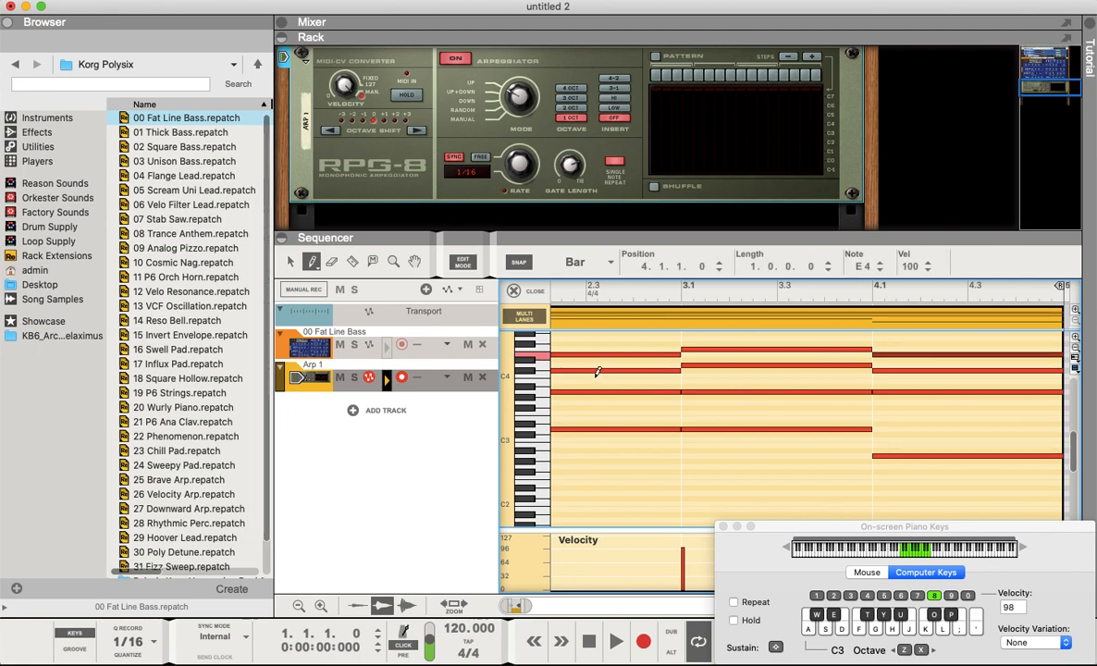
# - Play back the arpeggiated chord progression
pyautogui.click(290, 262)
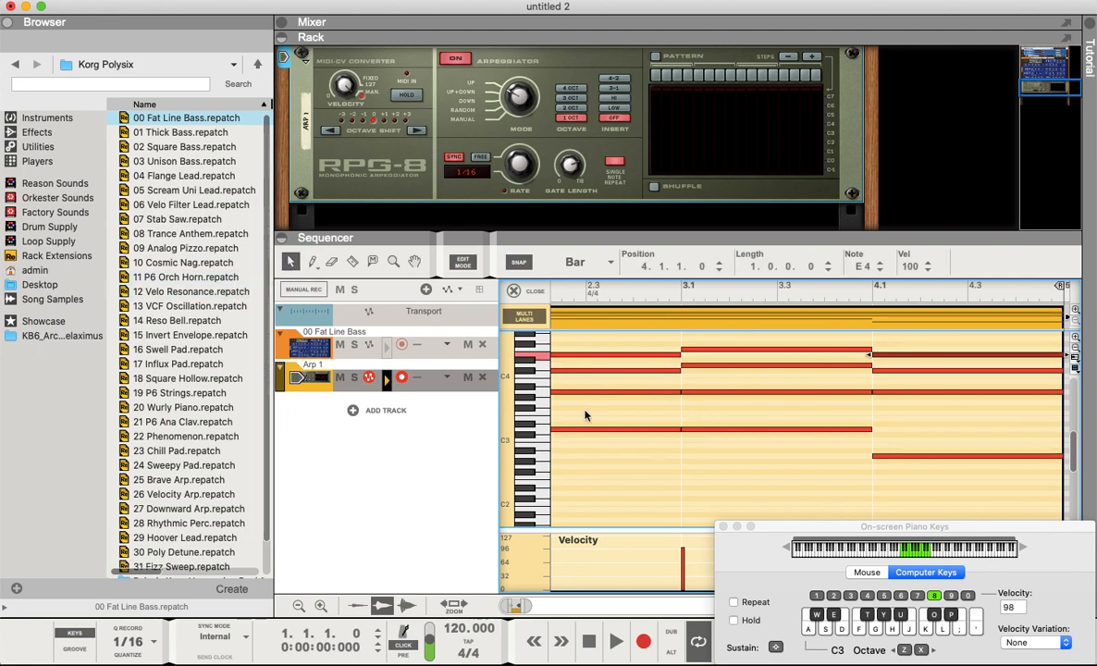
pyautogui.scroll(1, 586, 415)
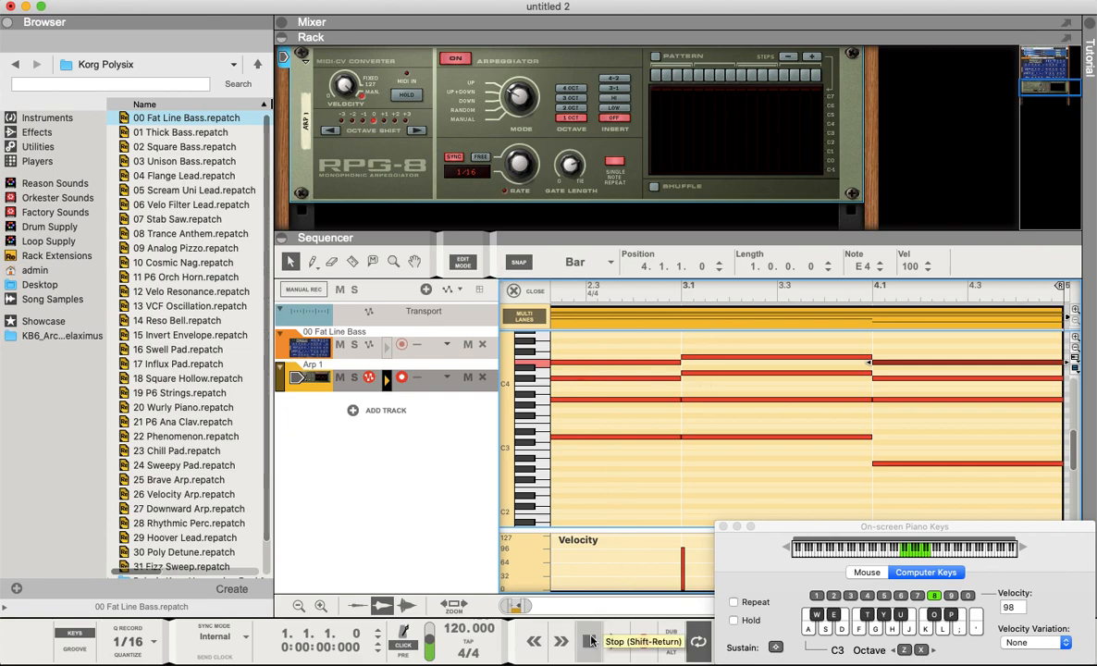
pyautogui.press('space')
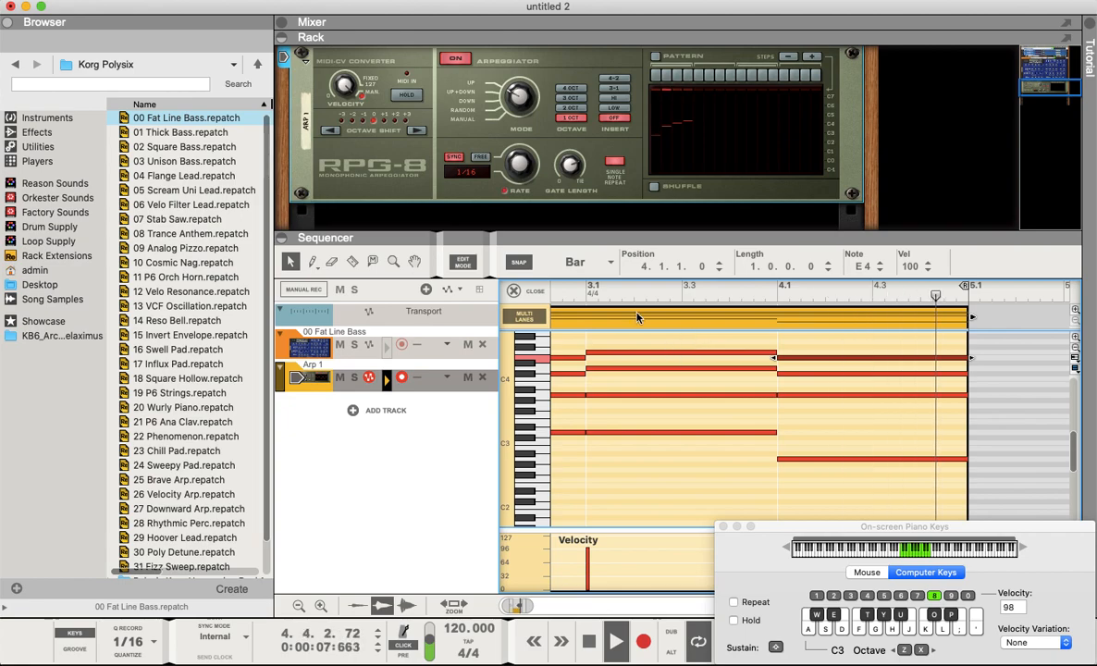
pyautogui.moveTo(455, 234); pyautogui.dragTo(451, 321)
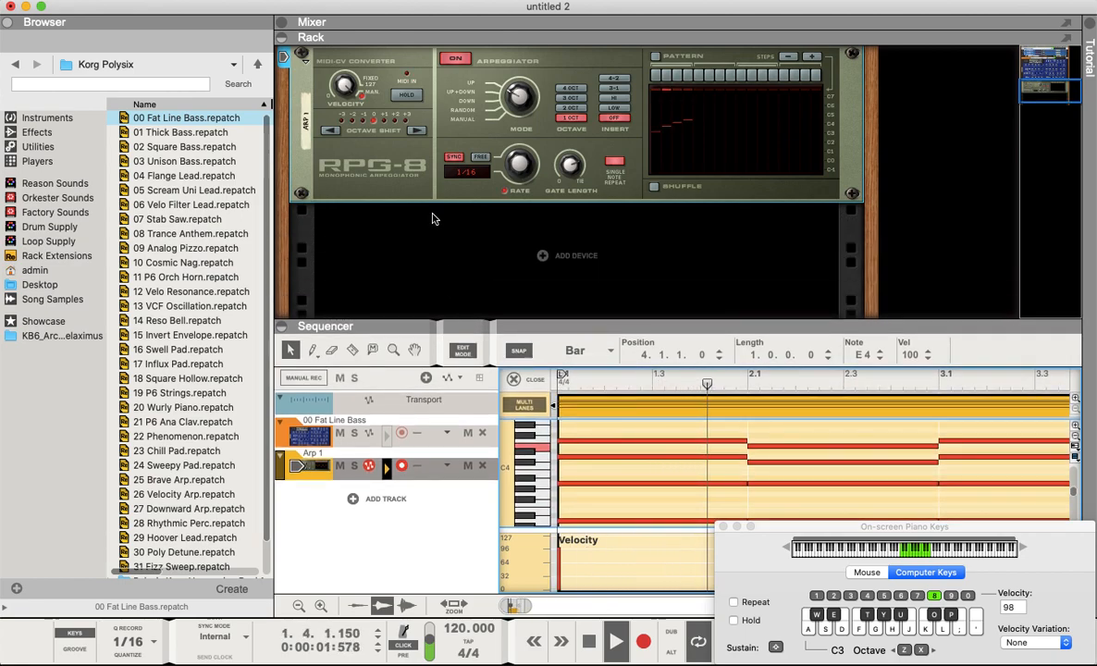
# - Open the mixer and look over the Fat Line Bass channel's master section and FX send and return settings
pyautogui.scroll(2, 393, 180)
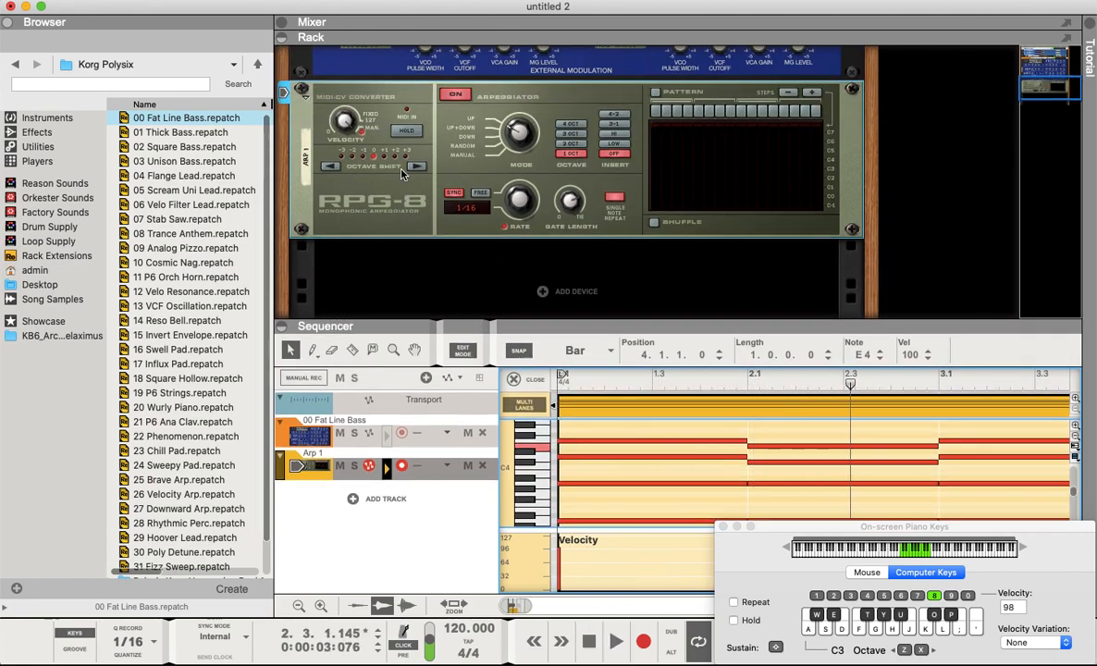
pyautogui.scroll(8, 379, 247)
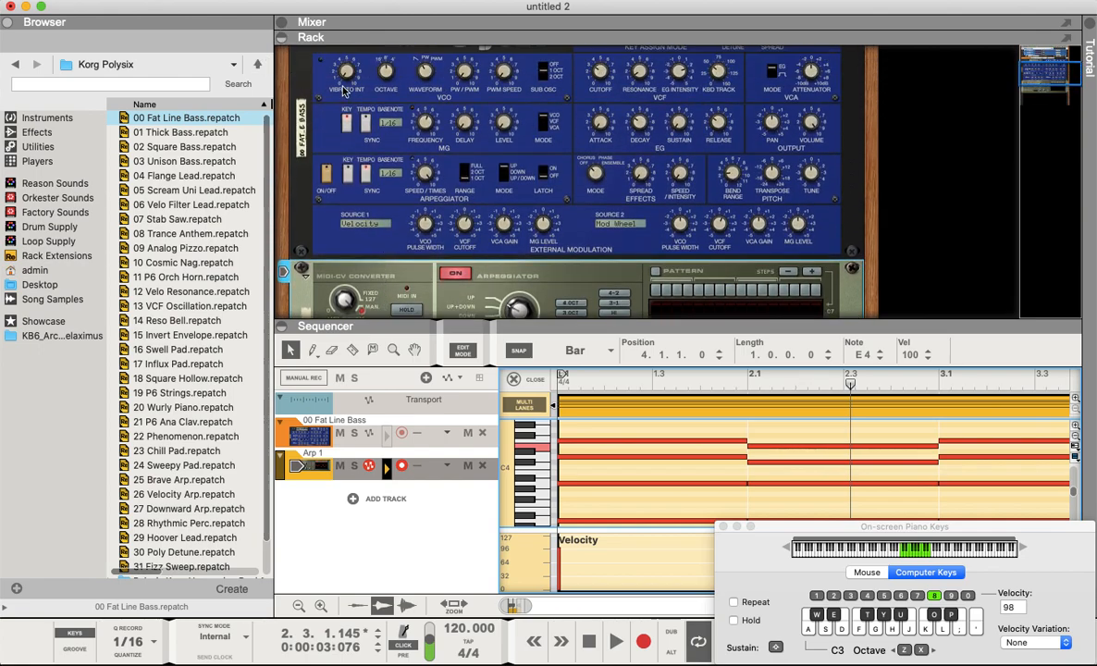
pyautogui.click(281, 24)
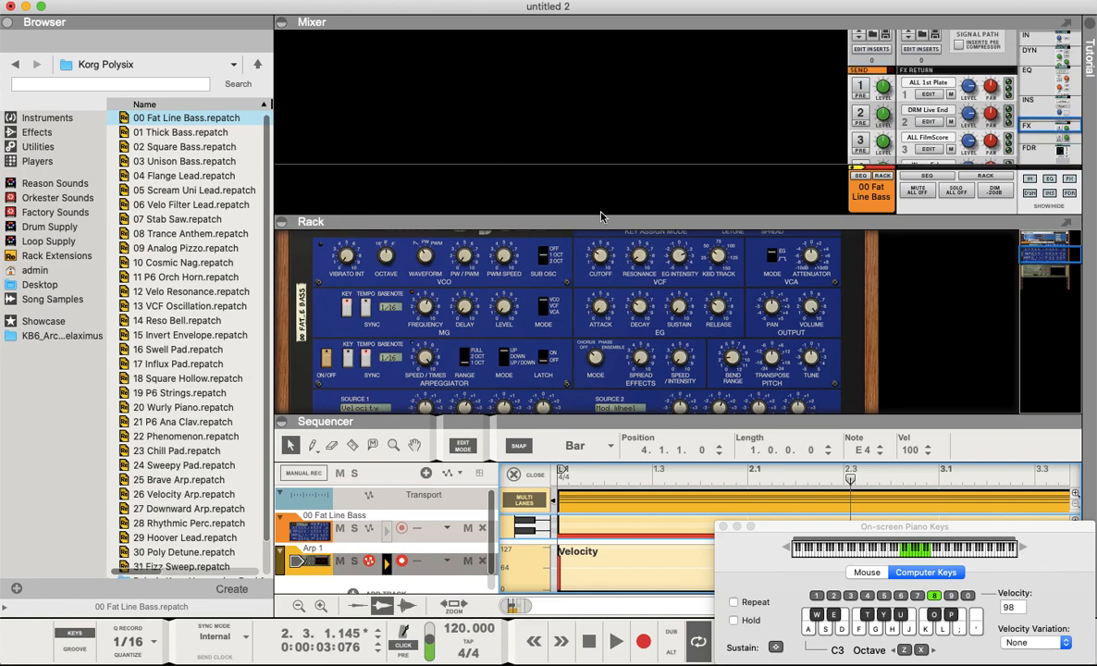
pyautogui.moveTo(608, 228); pyautogui.dragTo(631, 434)
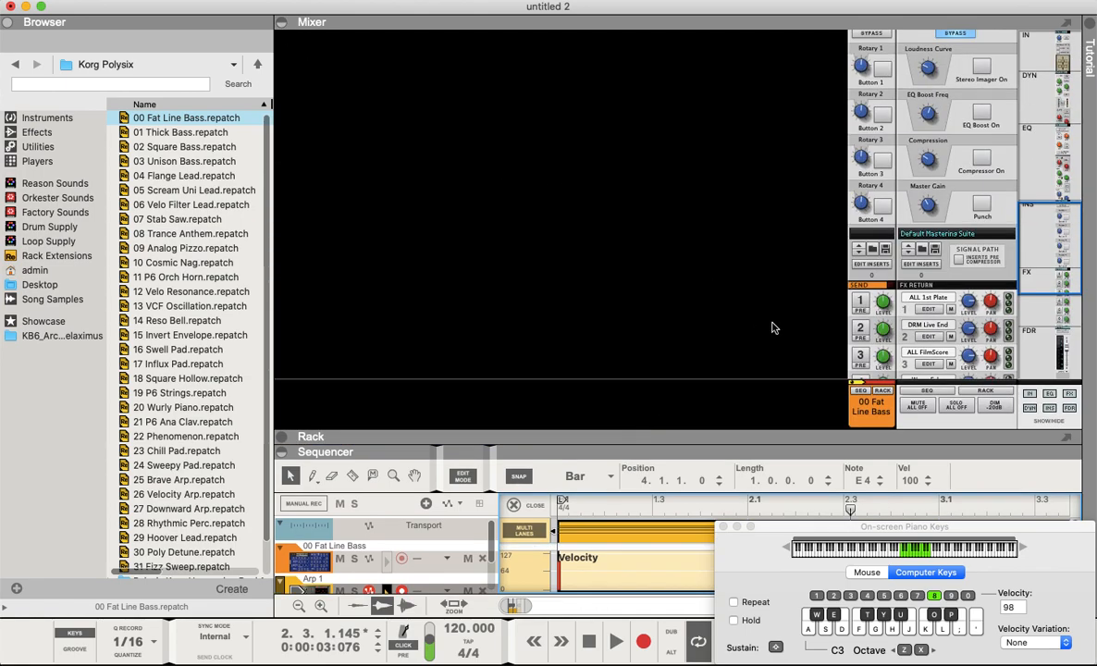
pyautogui.scroll(-5, 811, 305)
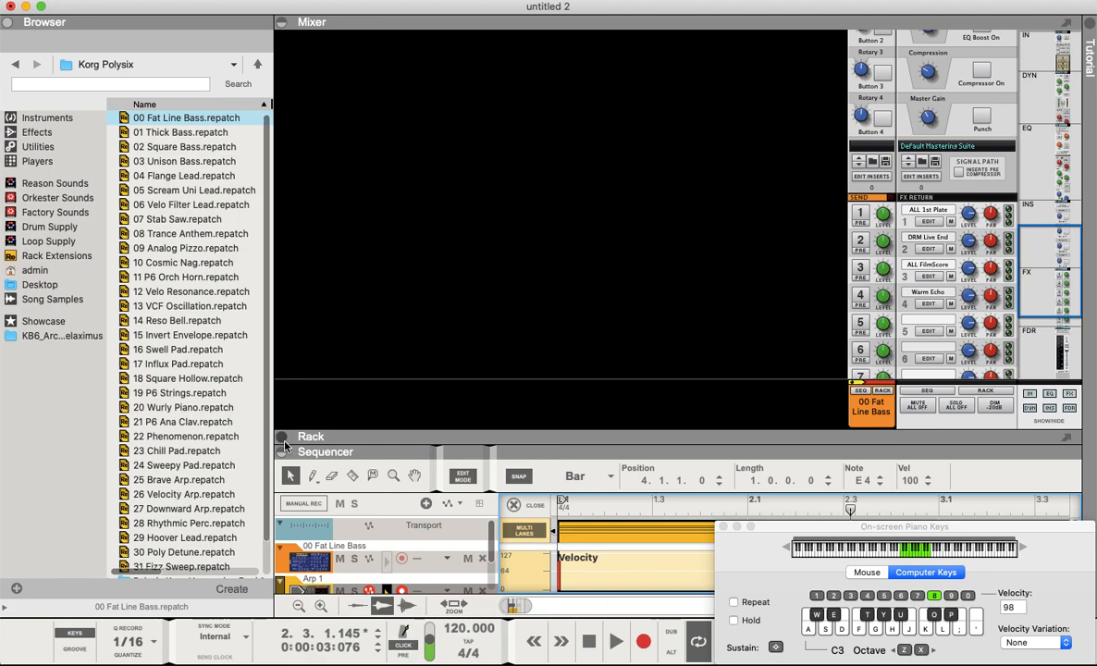
# - Expand the rack's Master Section and inspect its FX send and return cabling on the rack's back
pyautogui.click(284, 442)
pyautogui.scroll(4, 449, 268)
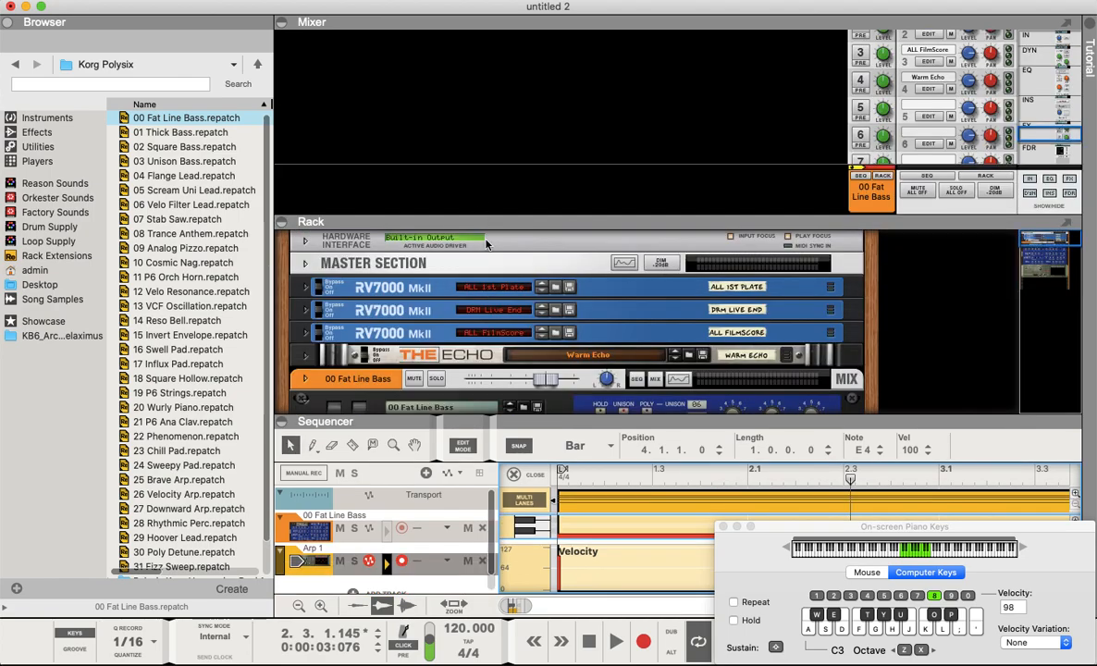
pyautogui.moveTo(444, 220); pyautogui.dragTo(440, 101)
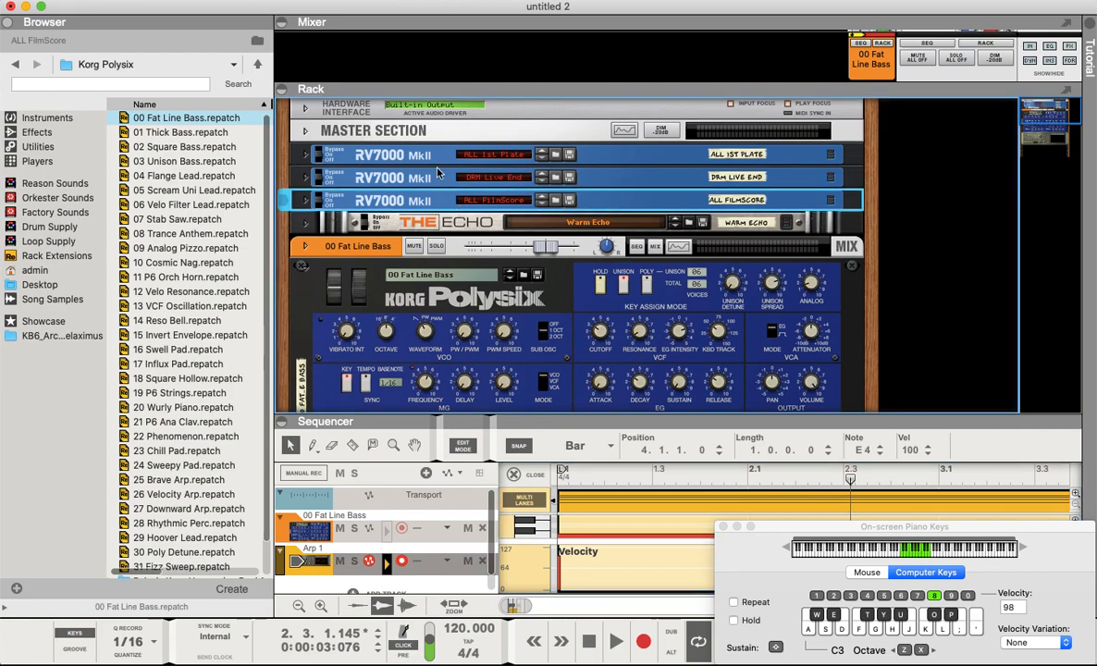
pyautogui.click(394, 148)
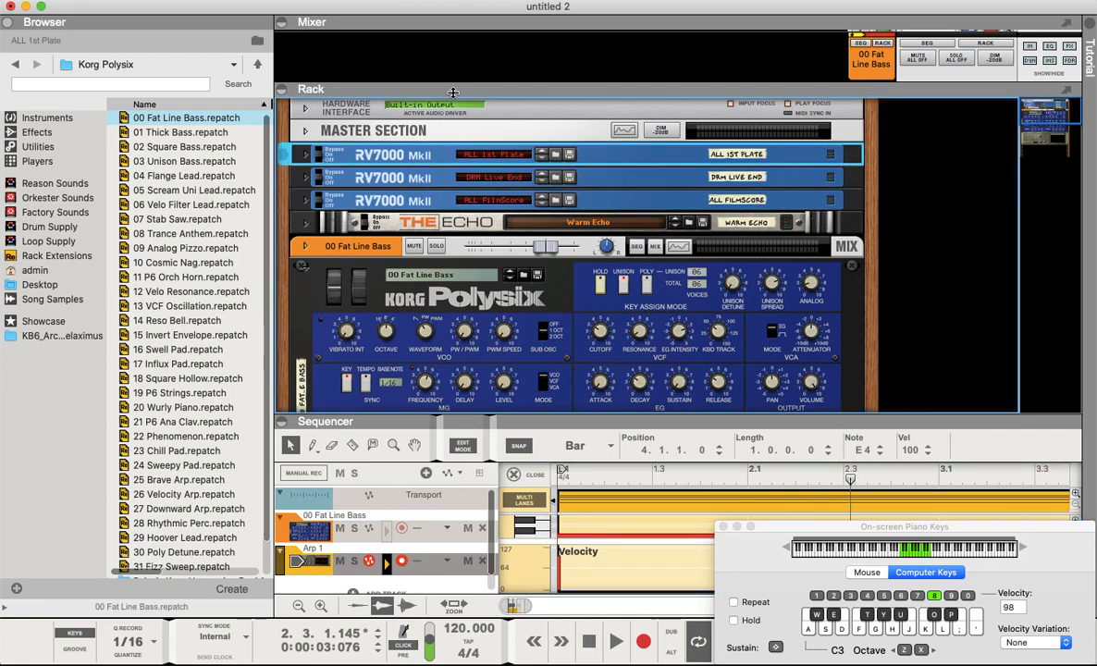
pyautogui.click(294, 136)
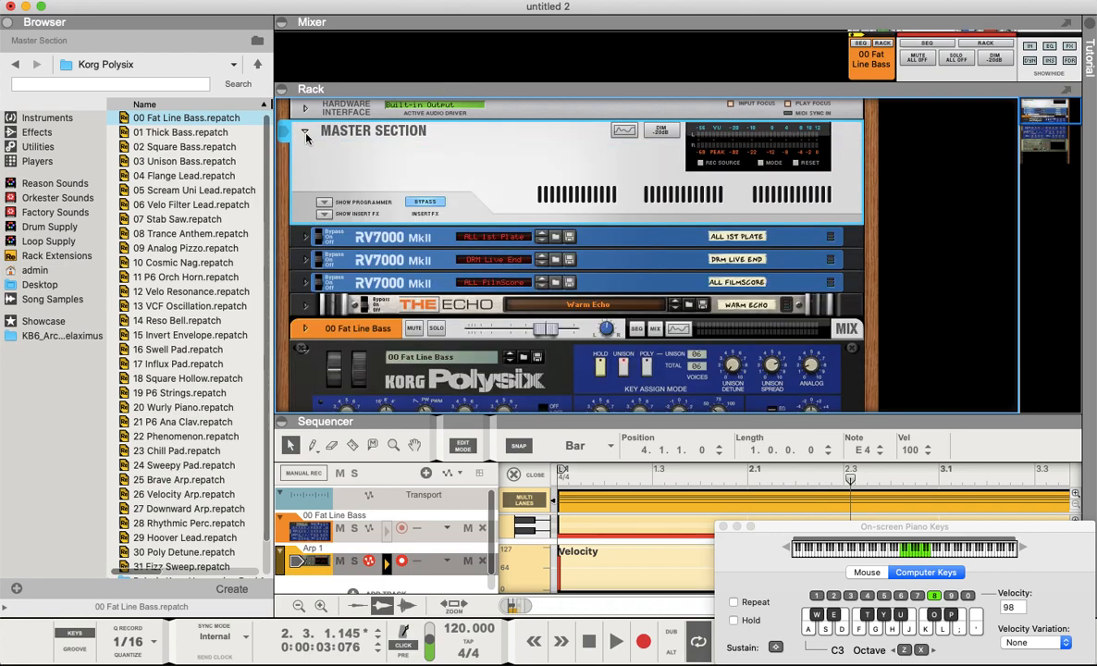
pyautogui.press('Tab')
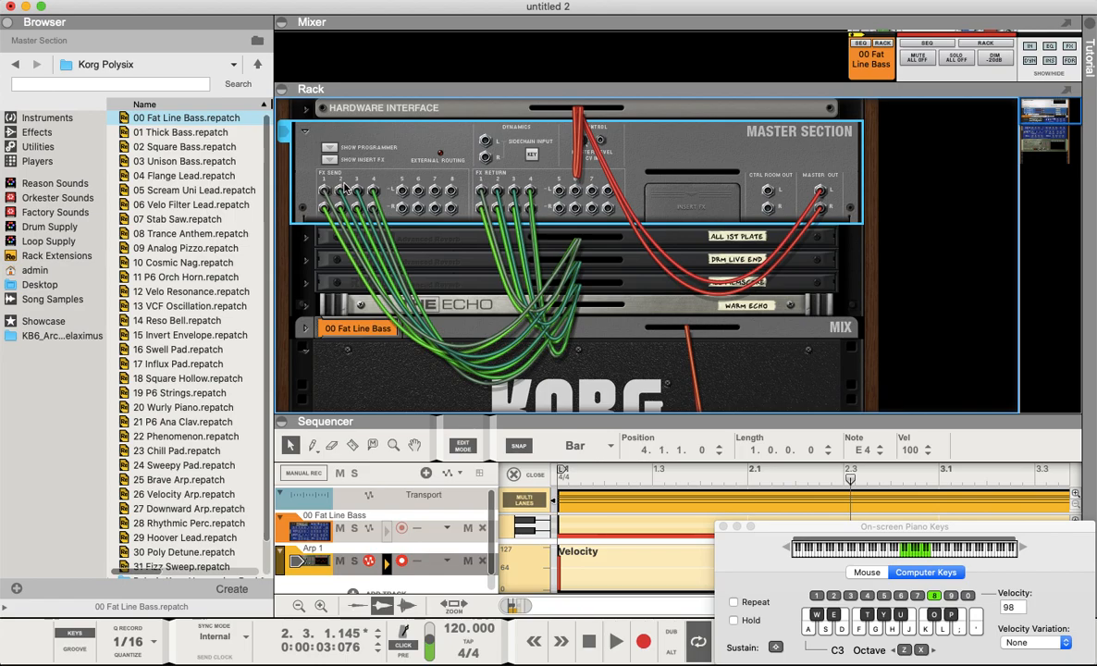
pyautogui.press('Tab')
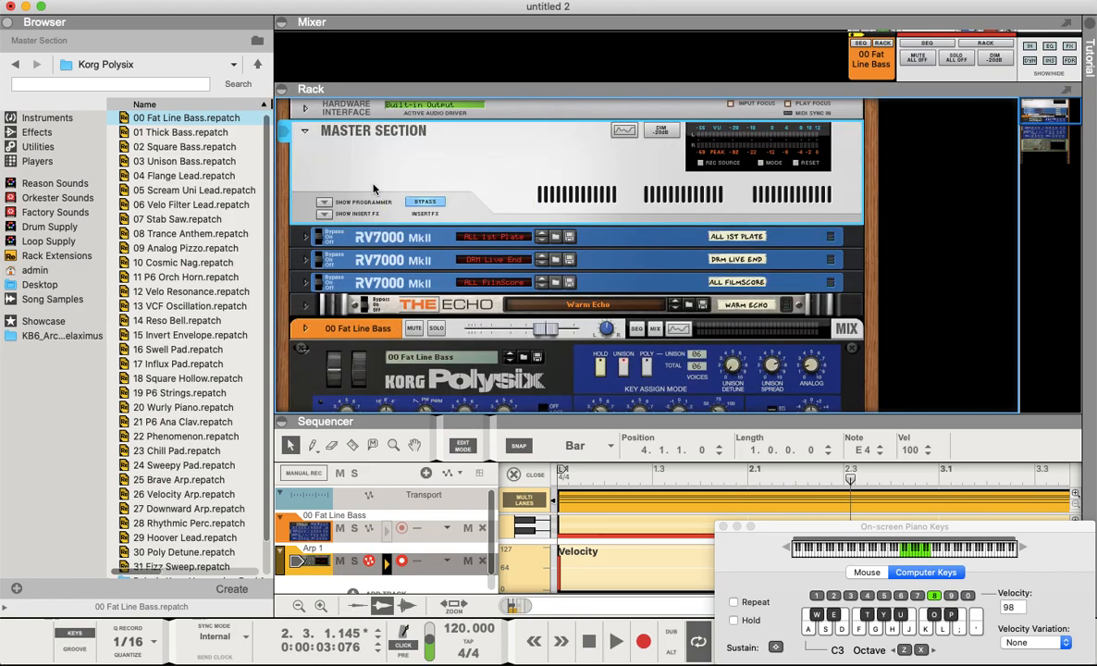
# - Enable FX sends 3 and 4 on the Fat Line Bass mixer channel
pyautogui.moveTo(327, 87); pyautogui.dragTo(323, 456)
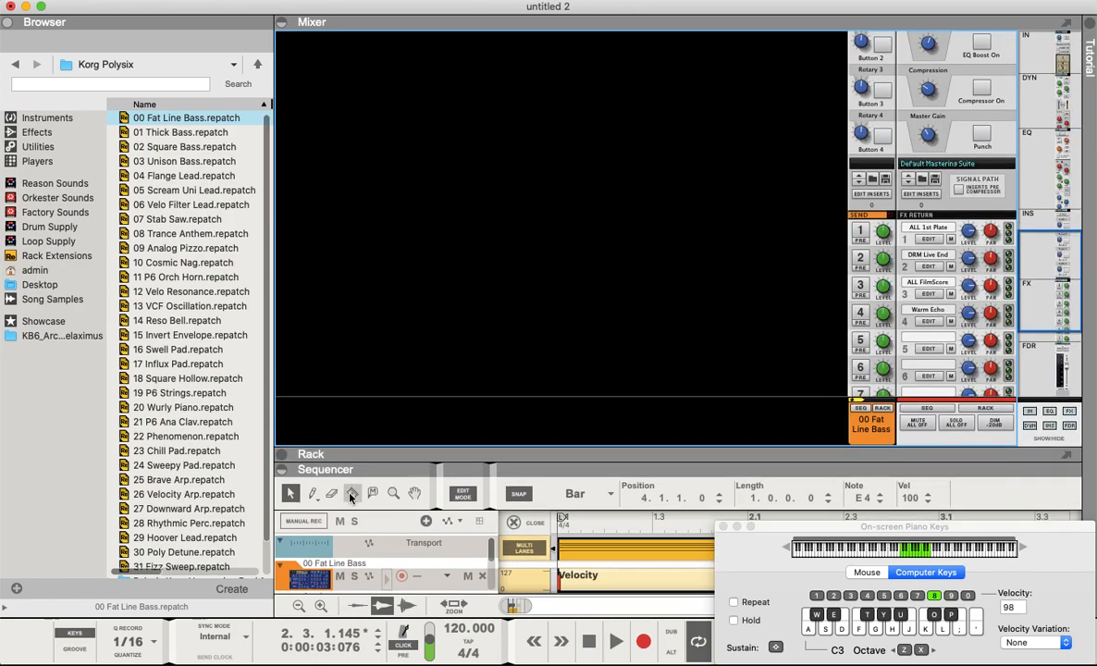
pyautogui.scroll(-1, 860, 205)
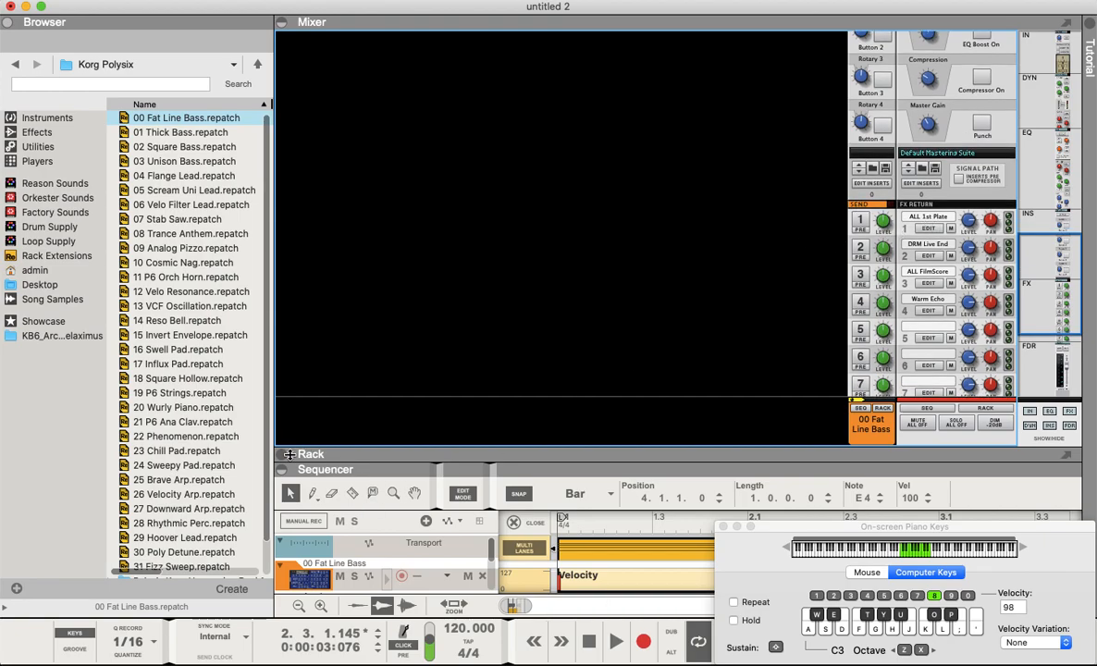
pyautogui.click(282, 454)
pyautogui.scroll(-2, 713, 335)
pyautogui.scroll(3, 886, 108)
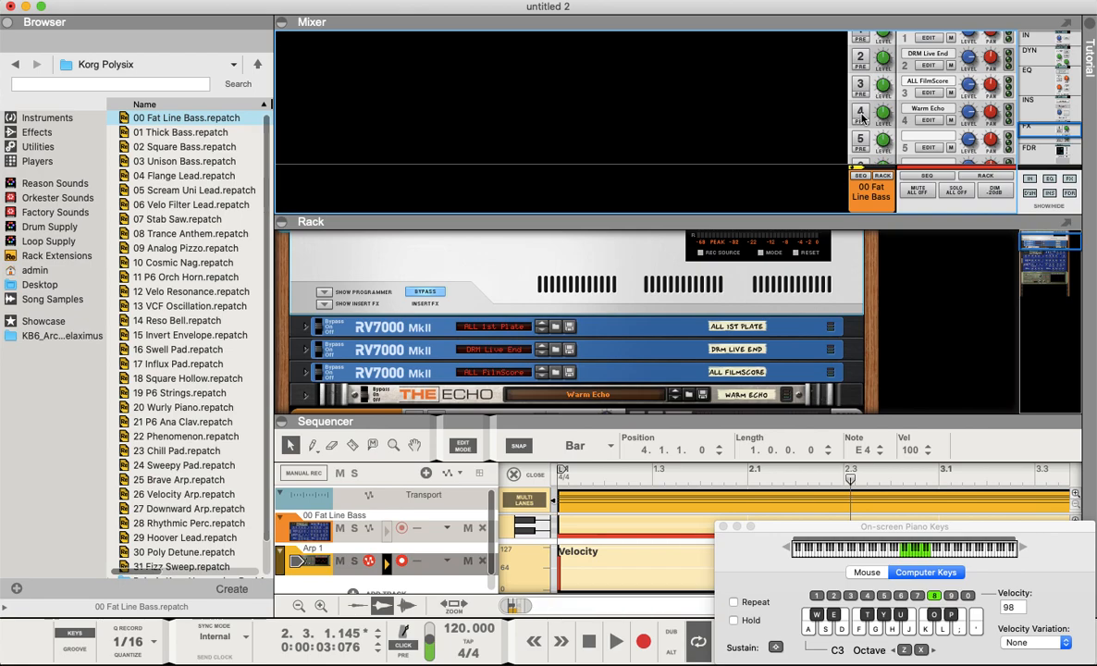
pyautogui.moveTo(795, 223); pyautogui.dragTo(796, 292)
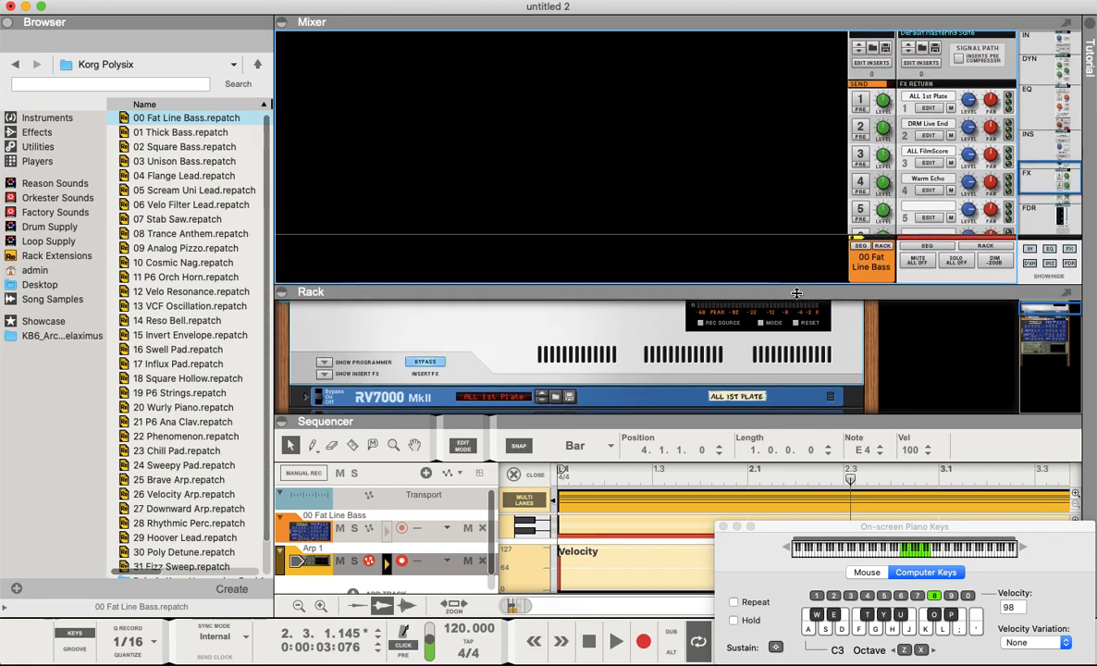
pyautogui.click(858, 185)
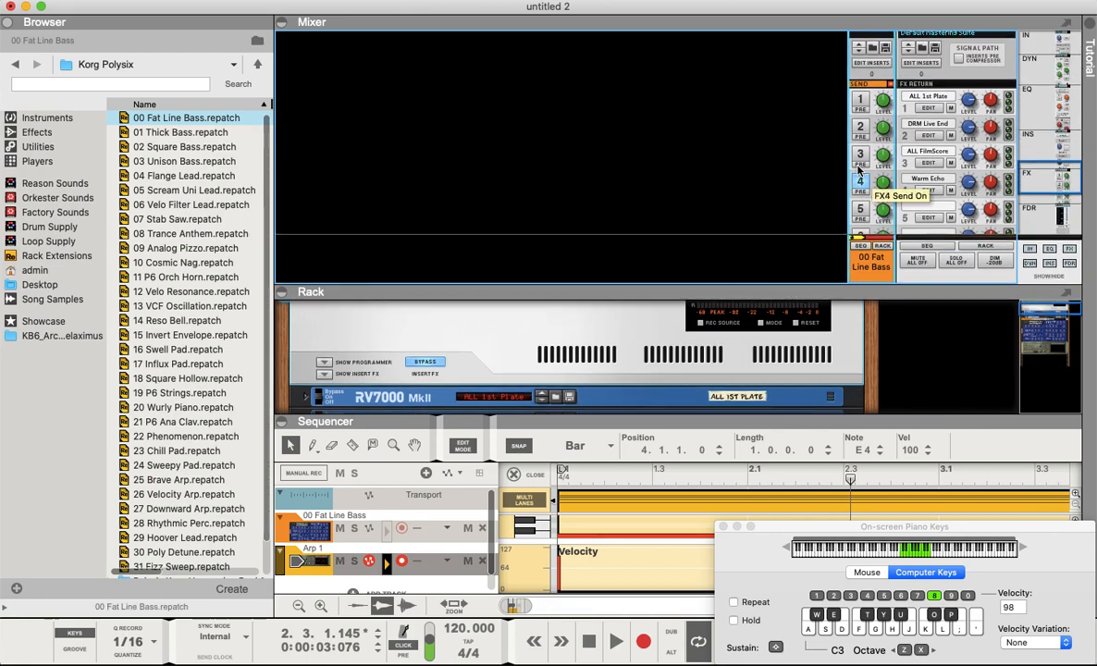
pyautogui.click(859, 153)
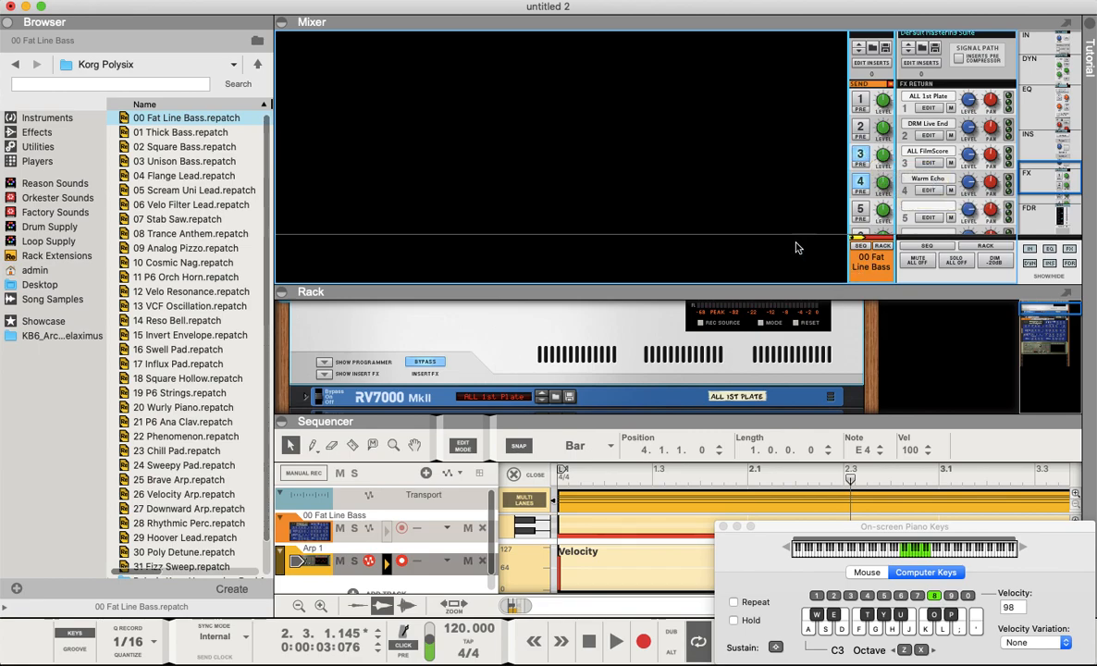
# - Lower the Polysix's VCF Cutoff knob while the progression plays, and stop playback
pyautogui.moveTo(784, 286); pyautogui.dragTo(784, 156)
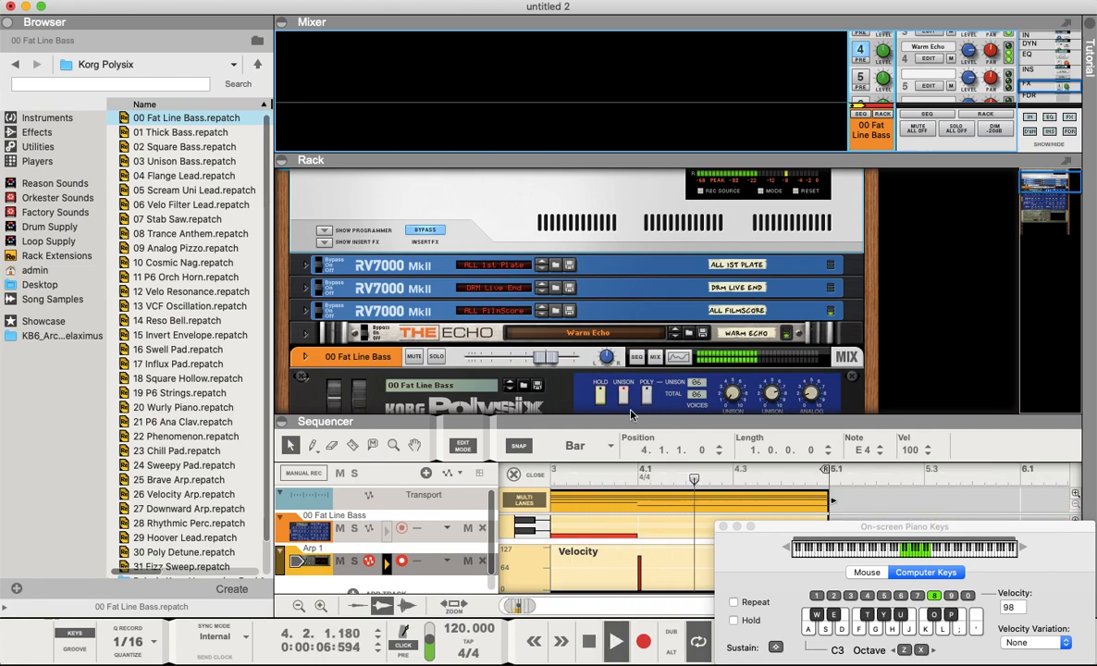
pyautogui.moveTo(629, 425); pyautogui.dragTo(624, 474)
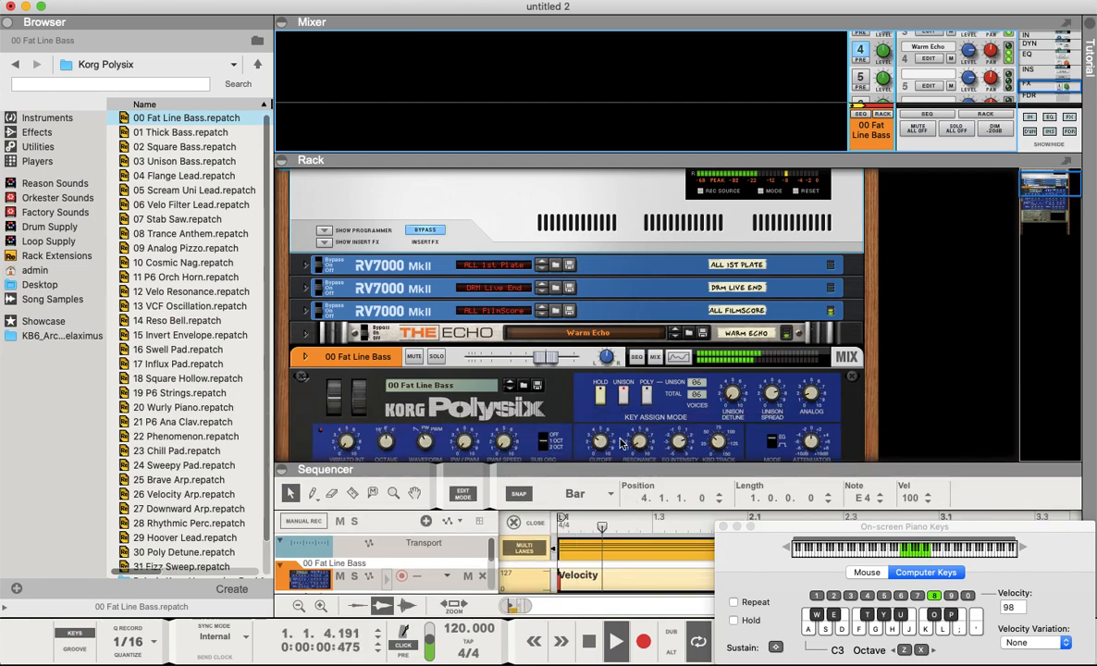
pyautogui.scroll(-3, 599, 442)
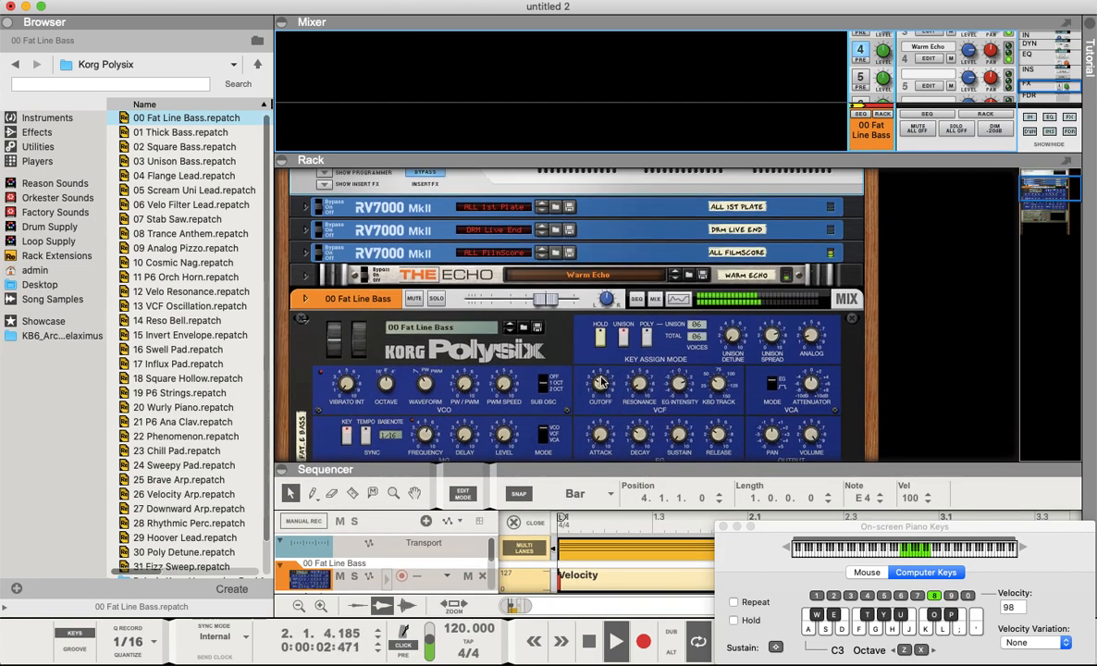
pyautogui.moveTo(599, 389)
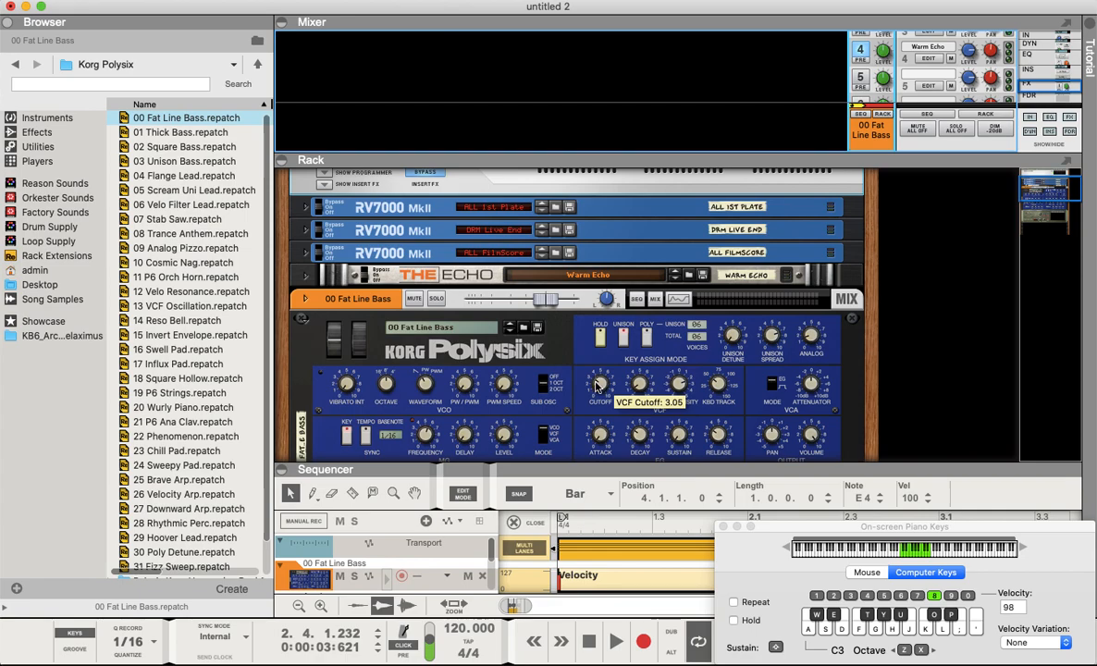
pyautogui.moveTo(595, 384)
pyautogui.mouseDown()
pyautogui.moveTo(597, 354)
pyautogui.moveTo(596, 397)
pyautogui.mouseUp()
pyautogui.click(590, 641)
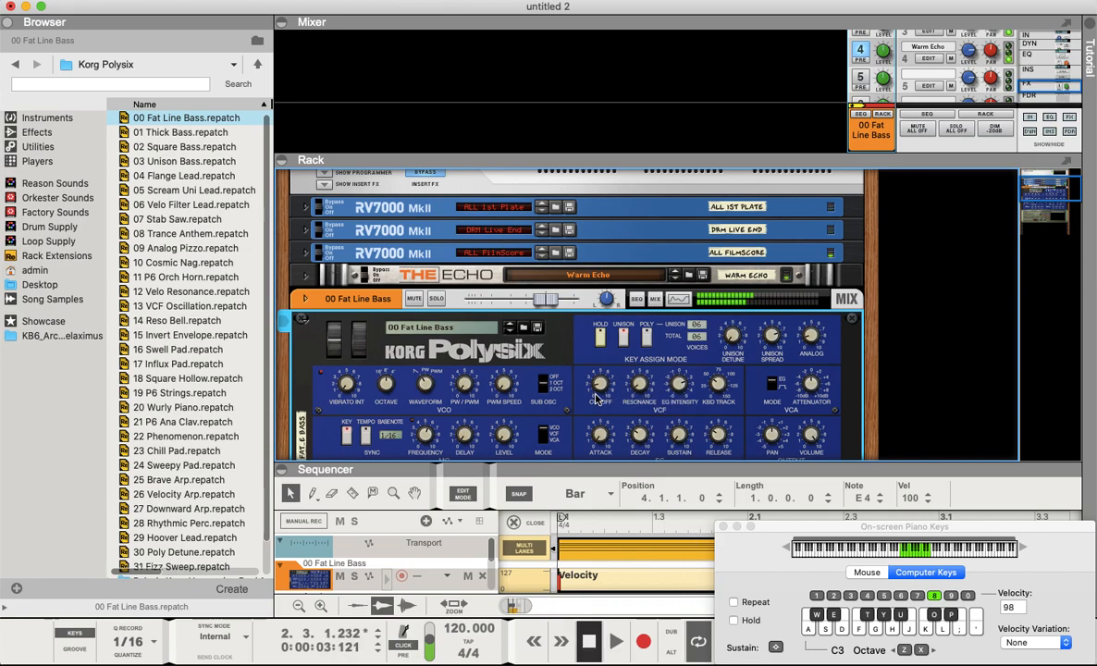
# - In arrangement view, set the loop end to bar 9 and copy the four-bar Arp 1 clip to start at bar 5
pyautogui.moveTo(597, 463); pyautogui.dragTo(565, 98)
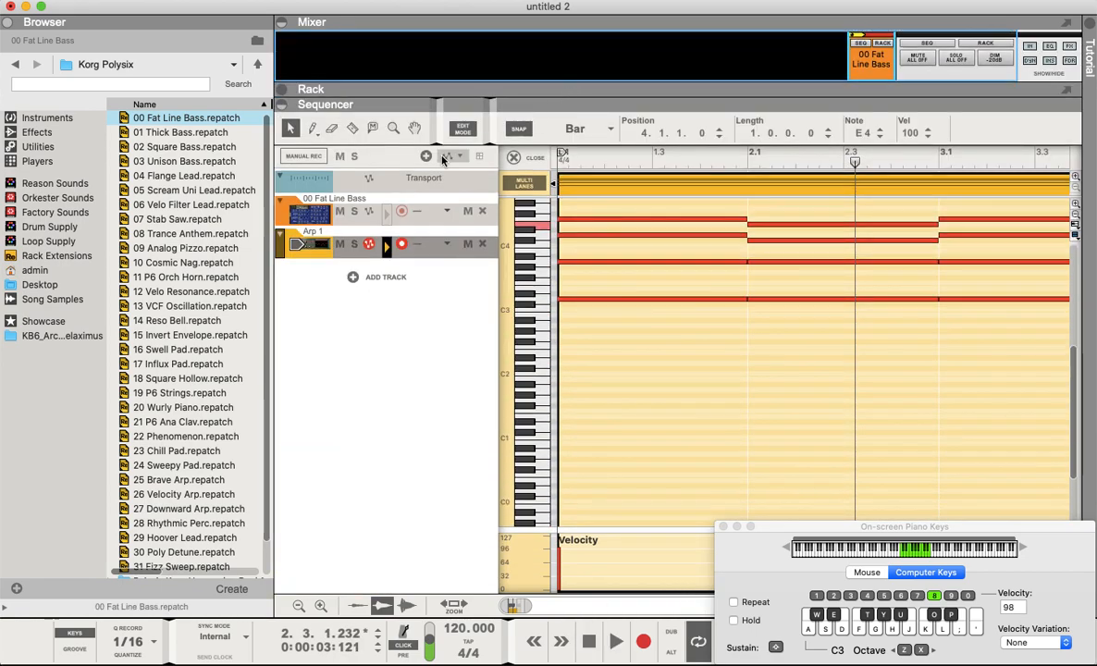
pyautogui.click(464, 131)
pyautogui.click(732, 251)
pyautogui.moveTo(998, 155)
pyautogui.mouseDown()
pyautogui.moveTo(1057, 152)
pyautogui.moveTo(1026, 167)
pyautogui.mouseUp()
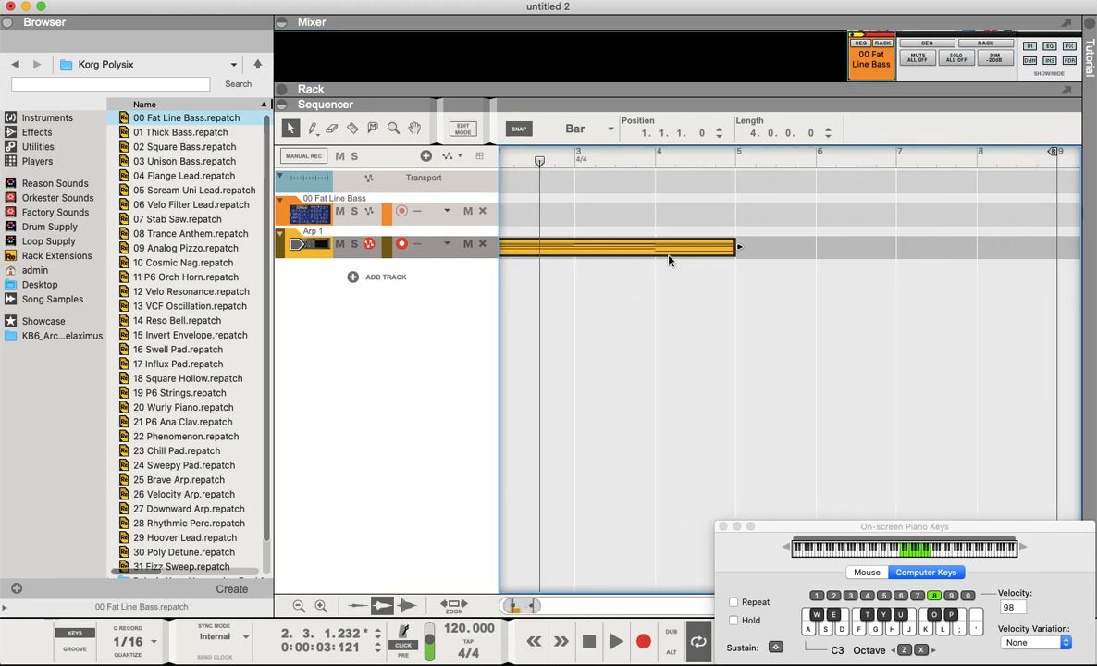
pyautogui.moveTo(656, 250); pyautogui.dragTo(991, 233)
# - Create an automation lane for the Polysix's VCF Cutoff on the Fat Line Bass track
pyautogui.moveTo(584, 82); pyautogui.dragTo(590, 221)
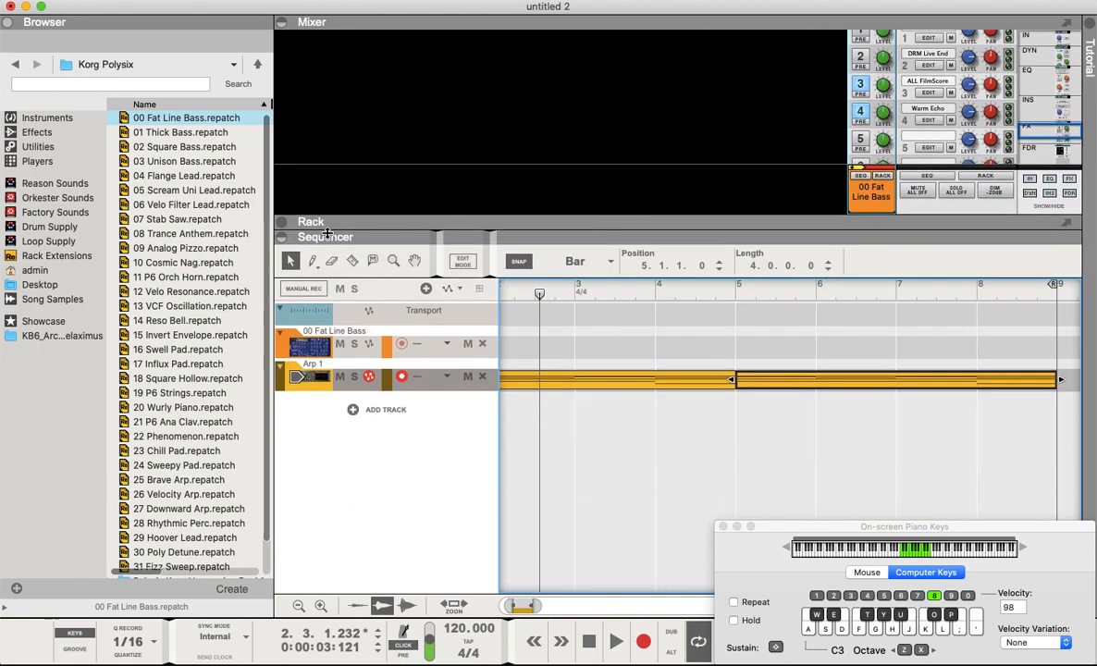
pyautogui.click(281, 222)
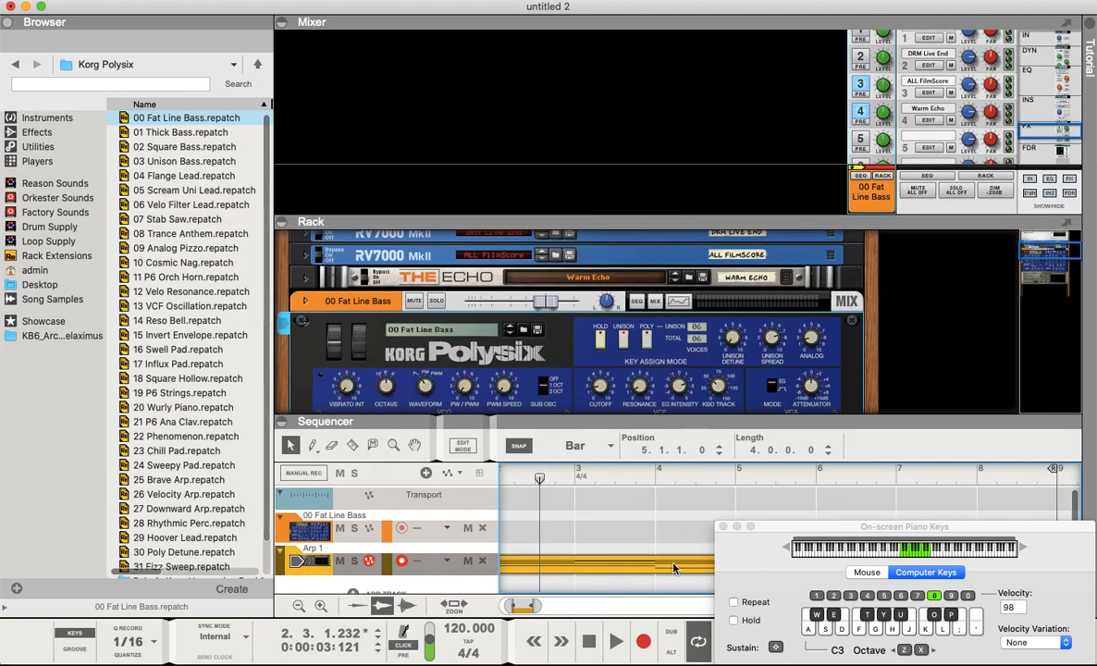
pyautogui.moveTo(660, 420); pyautogui.dragTo(662, 445)
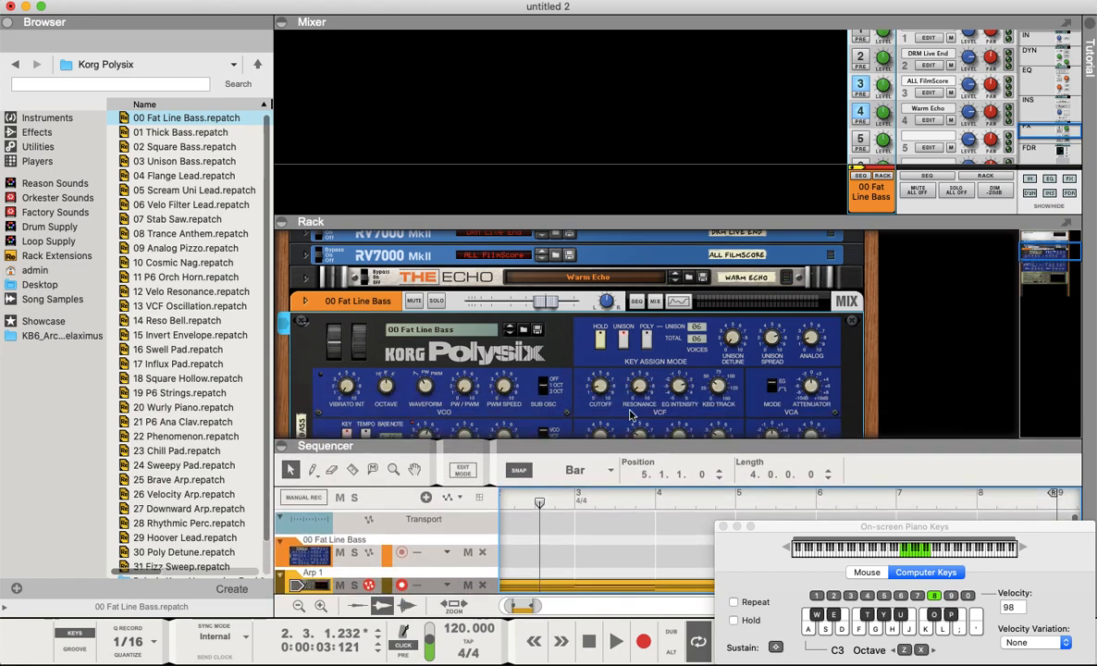
pyautogui.scroll(-3, 592, 370)
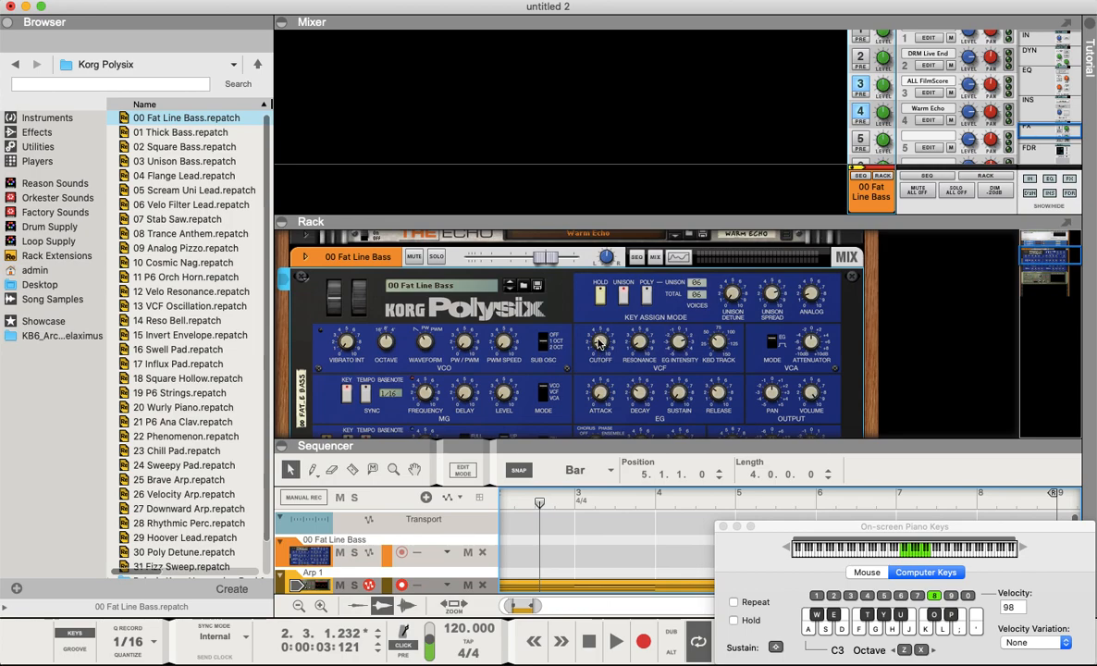
pyautogui.rightClick(598, 343)
pyautogui.click(627, 416)
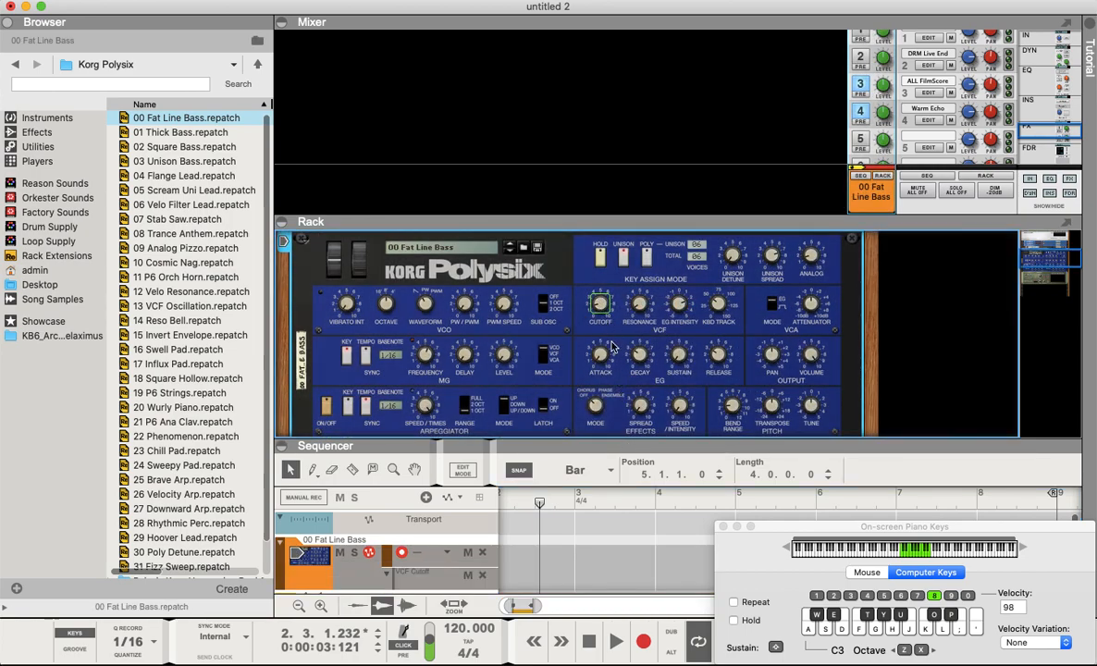
# - Draw a VCF Cutoff automation clip spanning from bar 2 to bar 9
pyautogui.moveTo(664, 438); pyautogui.dragTo(645, 214)
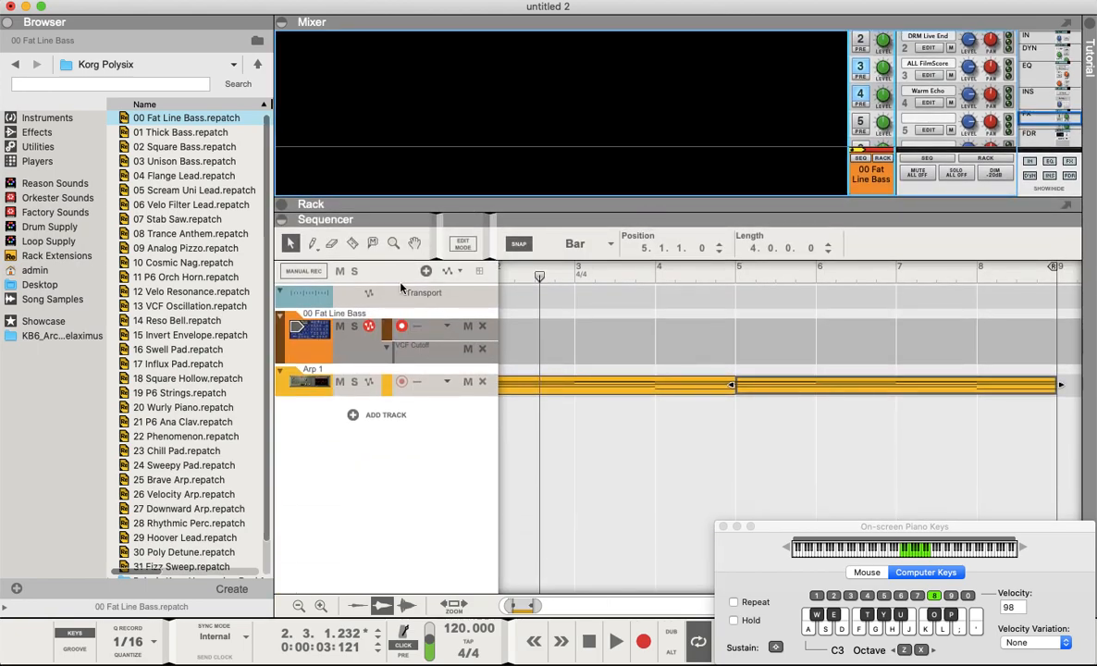
pyautogui.click(312, 245)
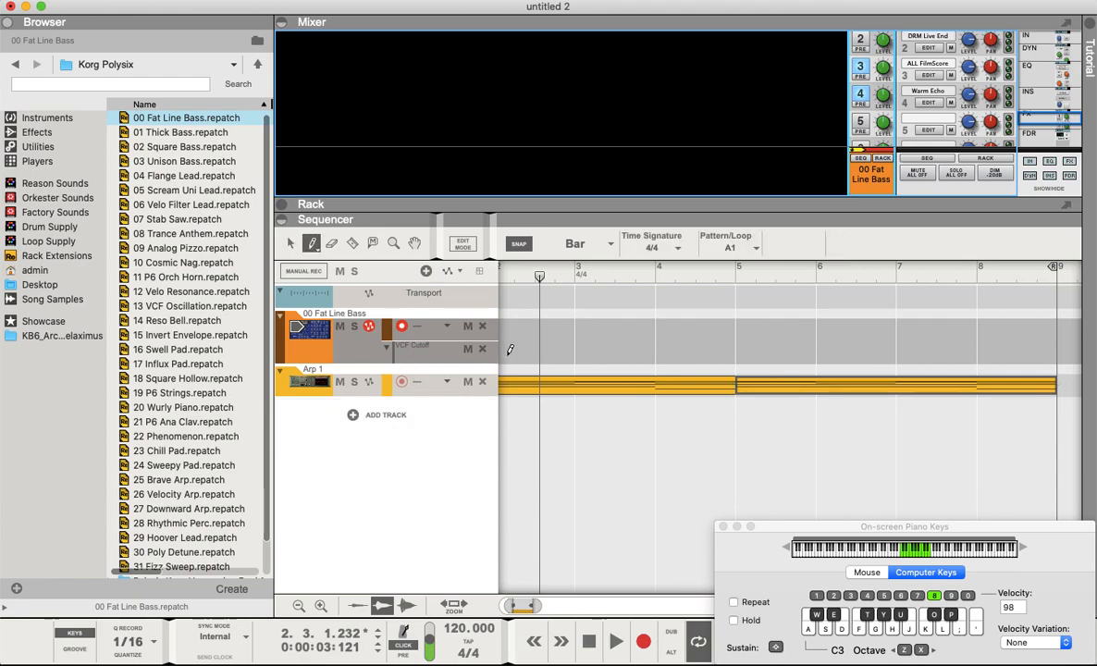
pyautogui.moveTo(510, 350); pyautogui.dragTo(1055, 351)
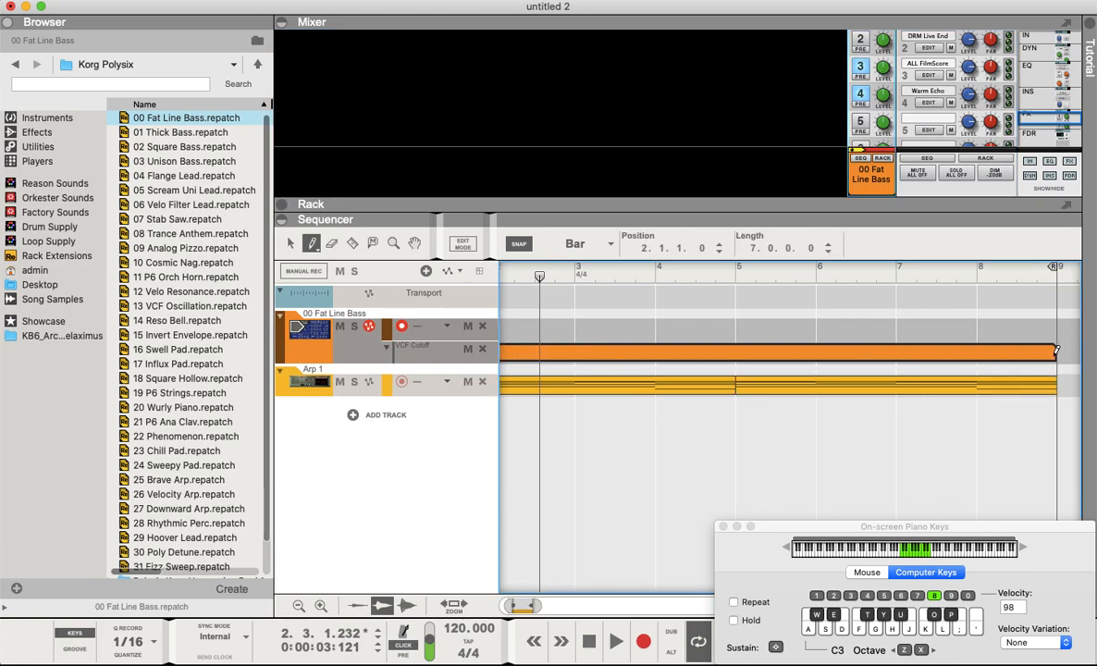
# - Open the VCF Cutoff automation clip for inline editing and draw a rising ramp from 0.88 at bar 2 to 7.19 at bar 9
pyautogui.click(289, 243)
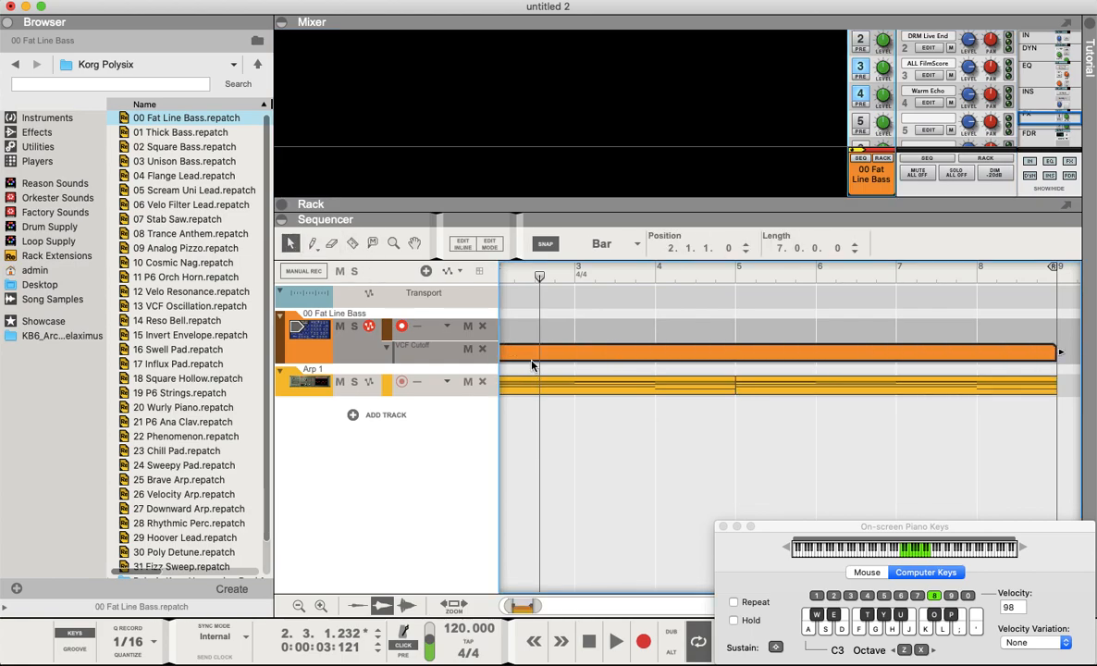
pyautogui.click(529, 365)
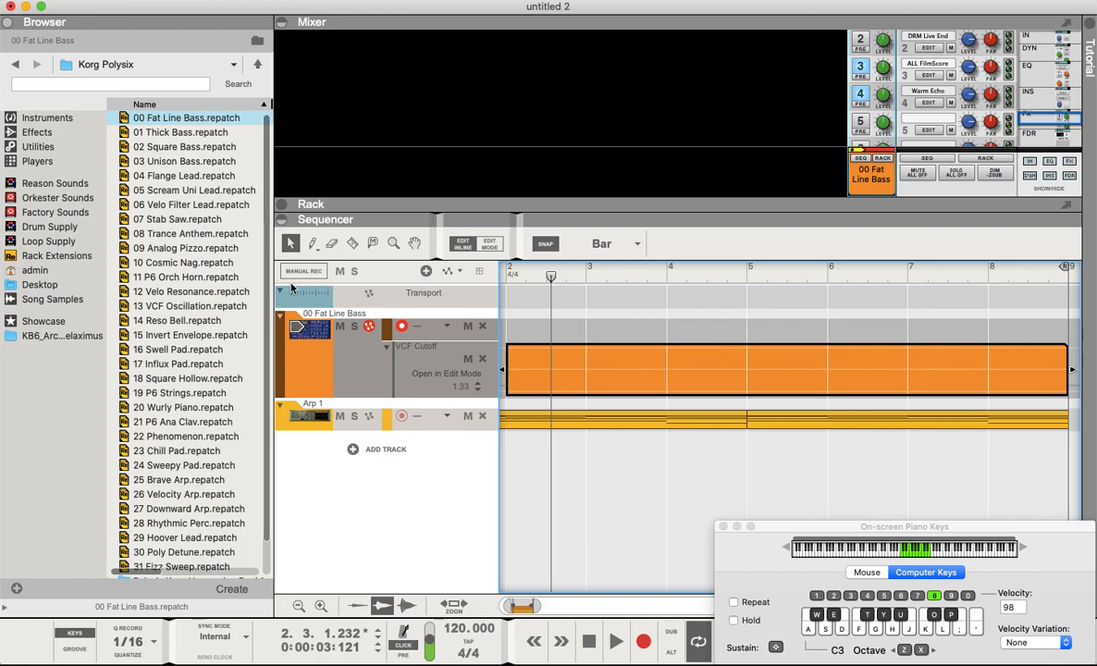
pyautogui.click(312, 243)
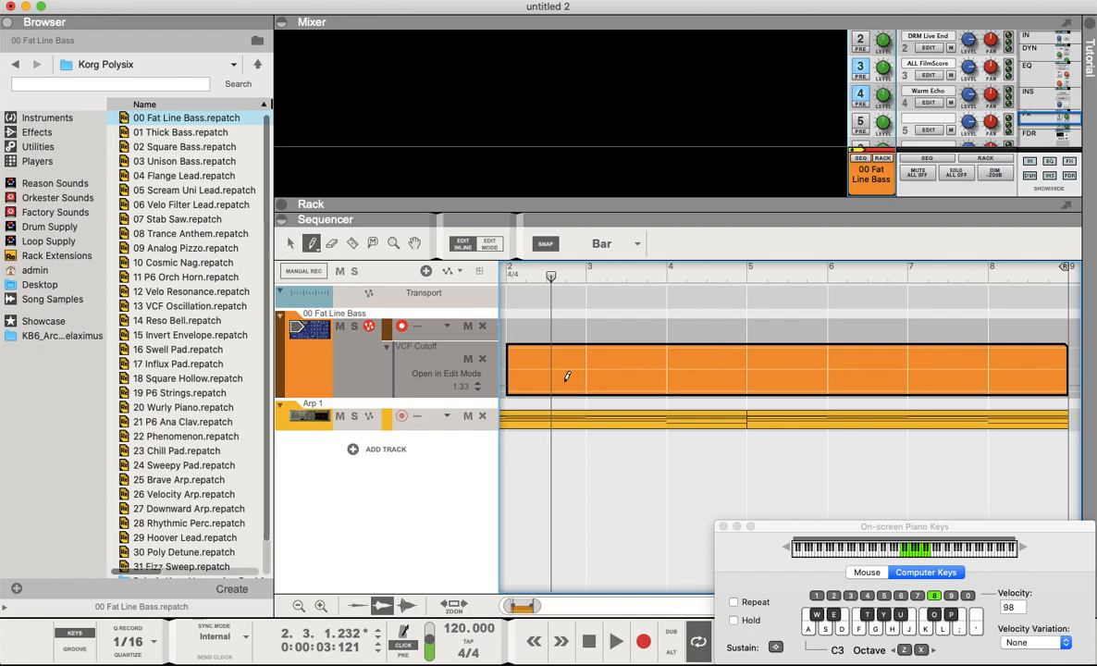
pyautogui.click(509, 382)
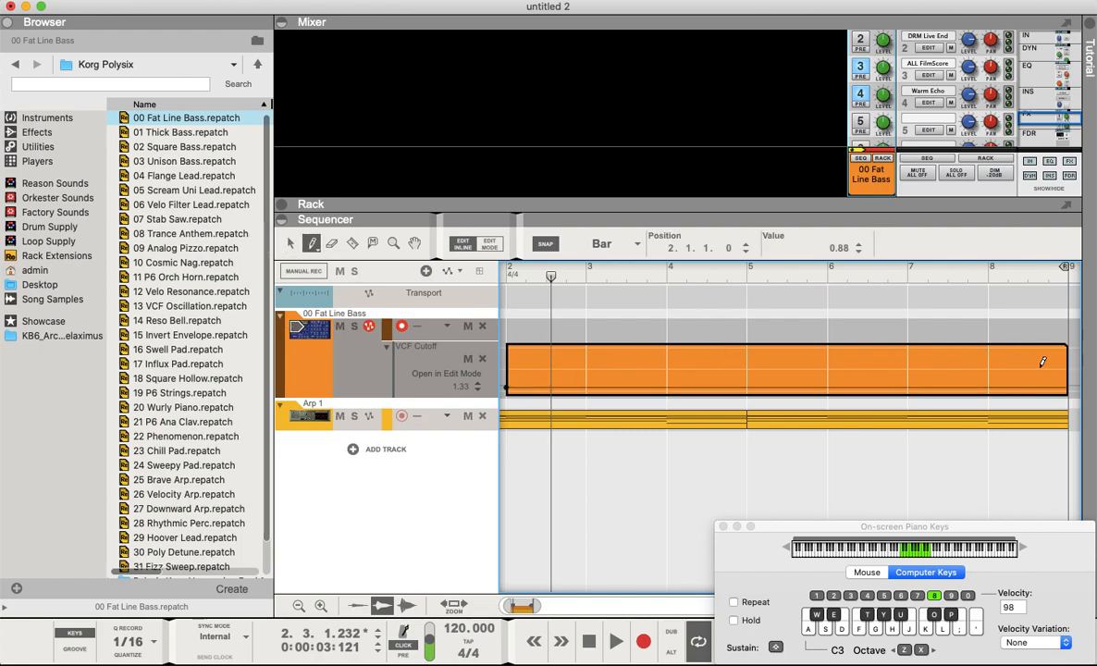
pyautogui.click(1069, 357)
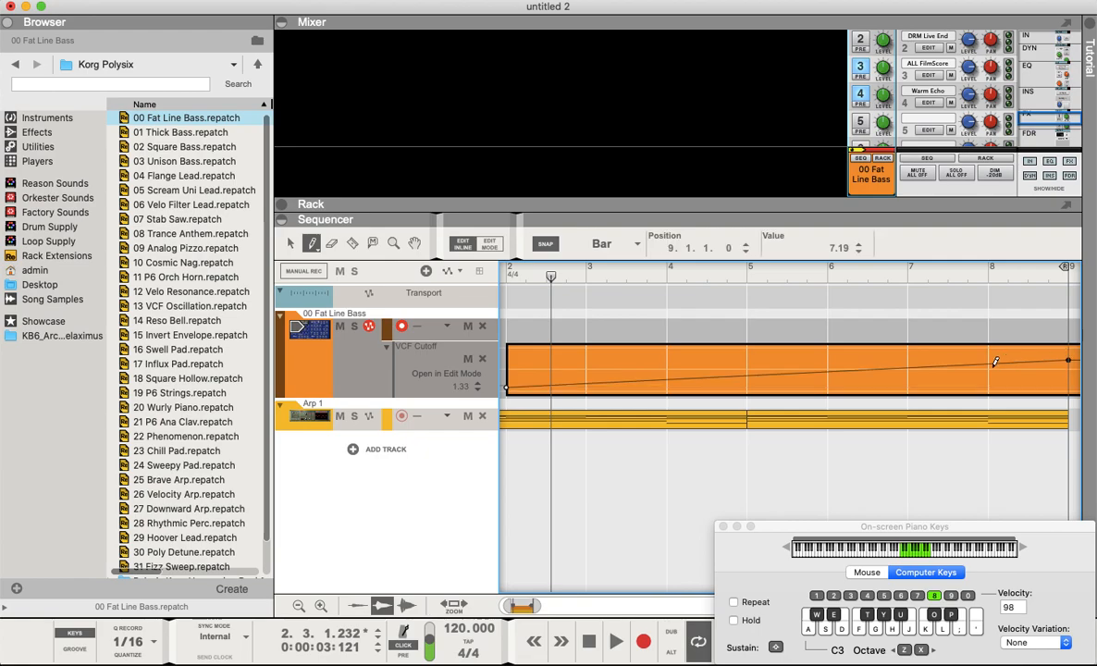
# - Return to the song start, leave inline editing and extend the automation clip's start back to bar 1
pyautogui.click(588, 641)
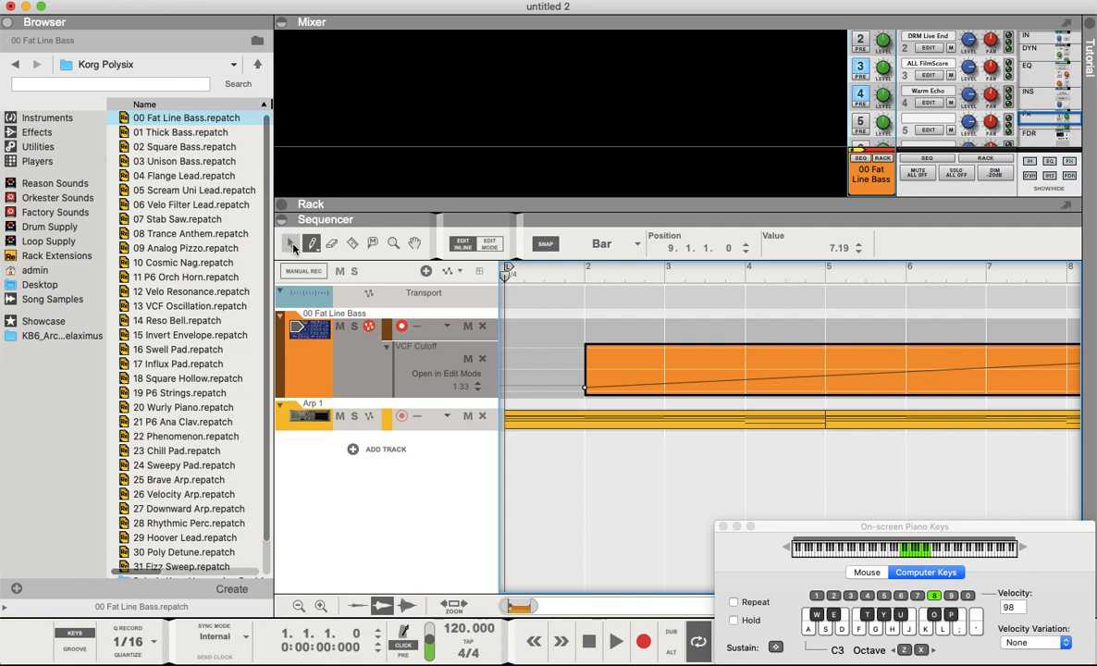
pyautogui.press('q')
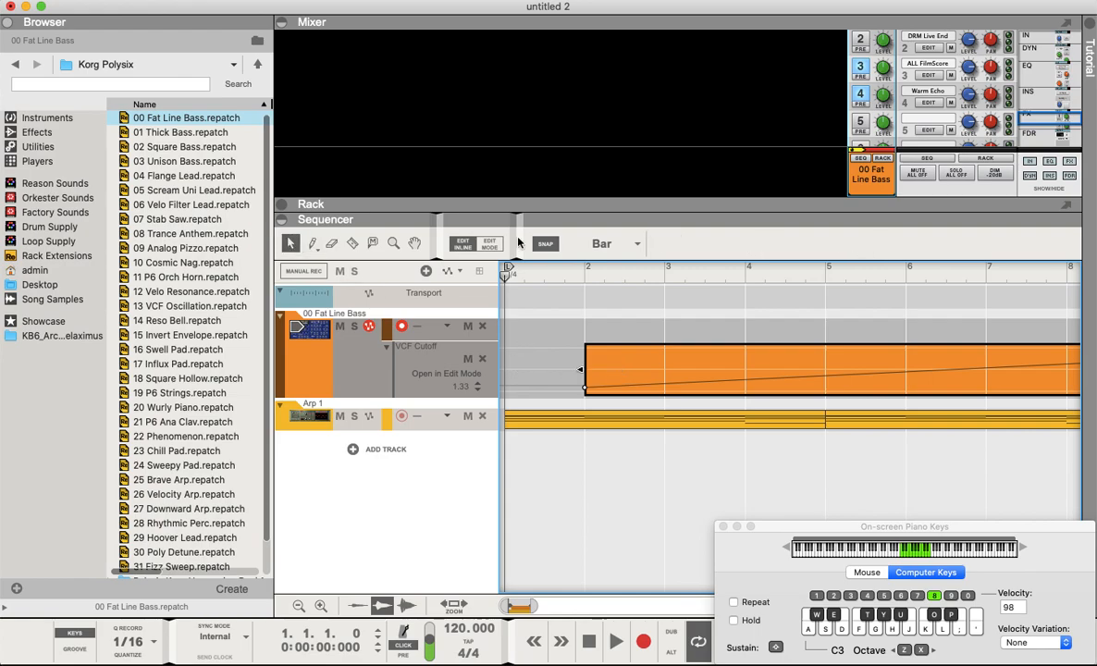
pyautogui.click(462, 242)
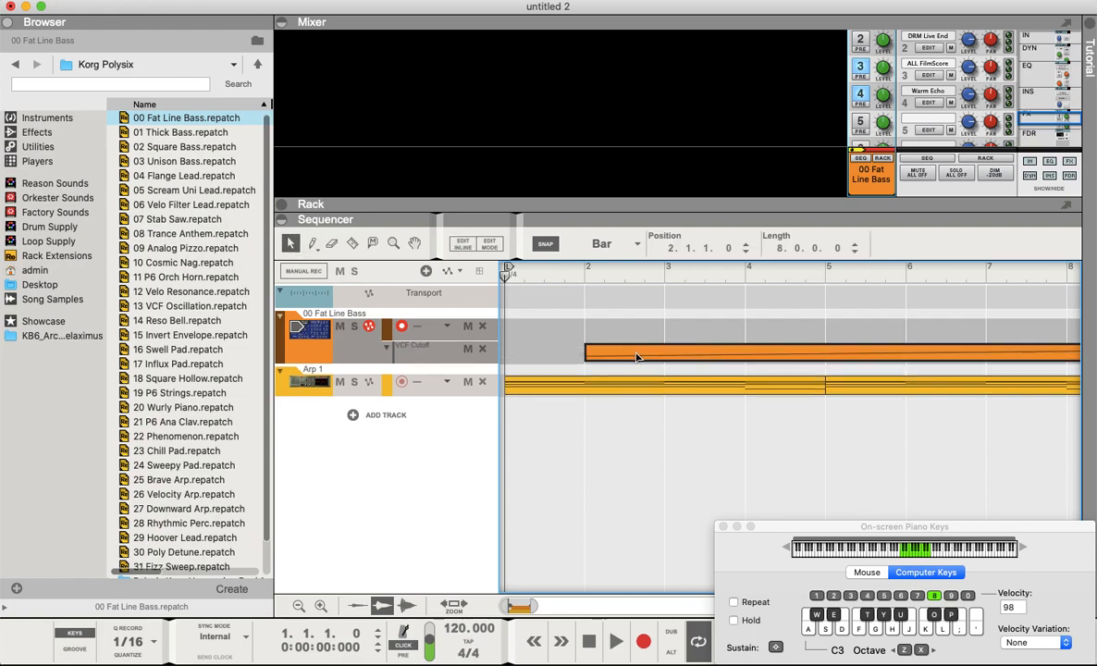
pyautogui.moveTo(641, 356); pyautogui.dragTo(560, 357)
pyautogui.scroll(-5, 549, 362)
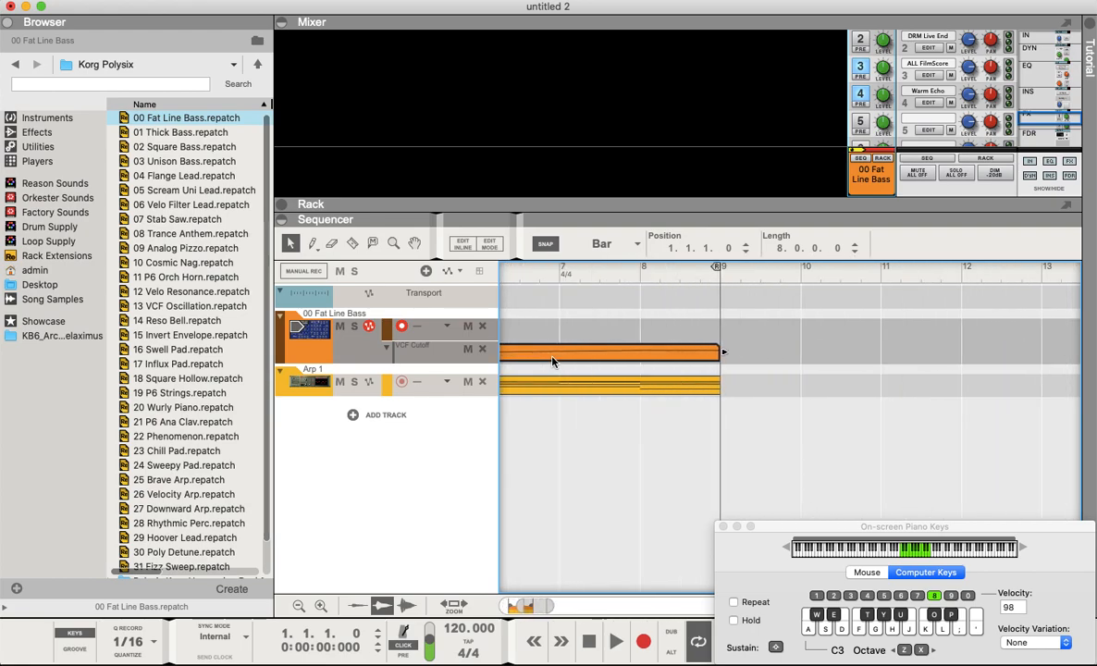
# - Raise the cutoff ramp's end point at bar 9 to 7.72
pyautogui.doubleClick(681, 354)
pyautogui.hscroll(3, 707, 371)
pyautogui.click(773, 364)
pyautogui.moveTo(773, 363); pyautogui.dragTo(853, 357)
pyautogui.hscroll(-4, 558, 457)
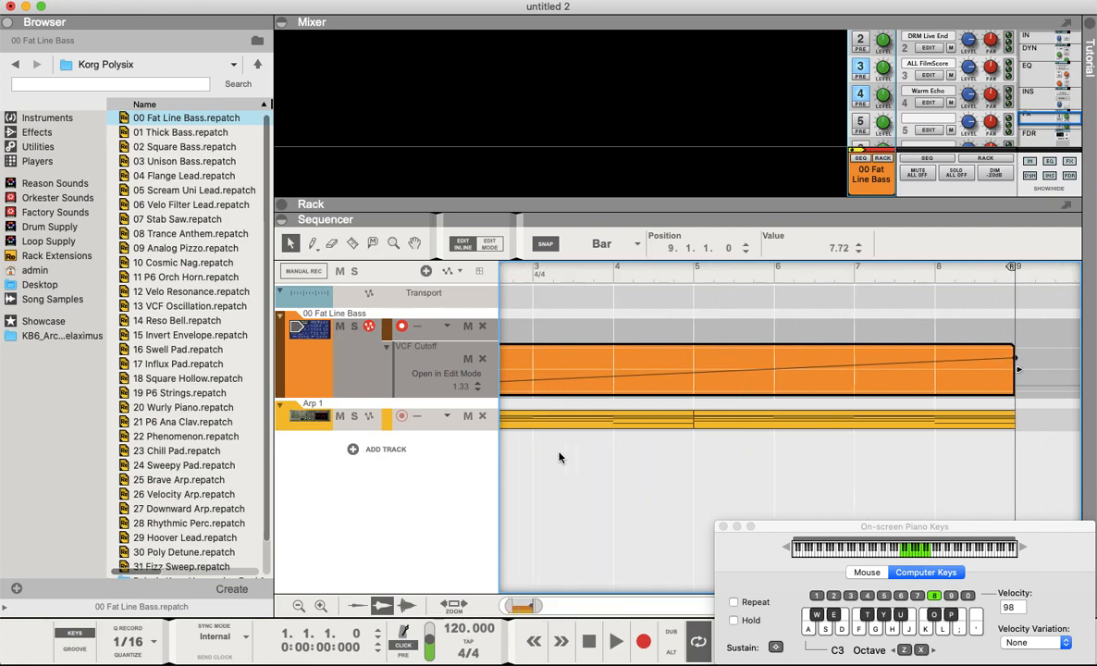
pyautogui.moveTo(535, 607); pyautogui.dragTo(558, 606)
# - Play the loop, then send the RPG-8's arpeggio as notes onto the Fat Line Bass track
pyautogui.press('space')
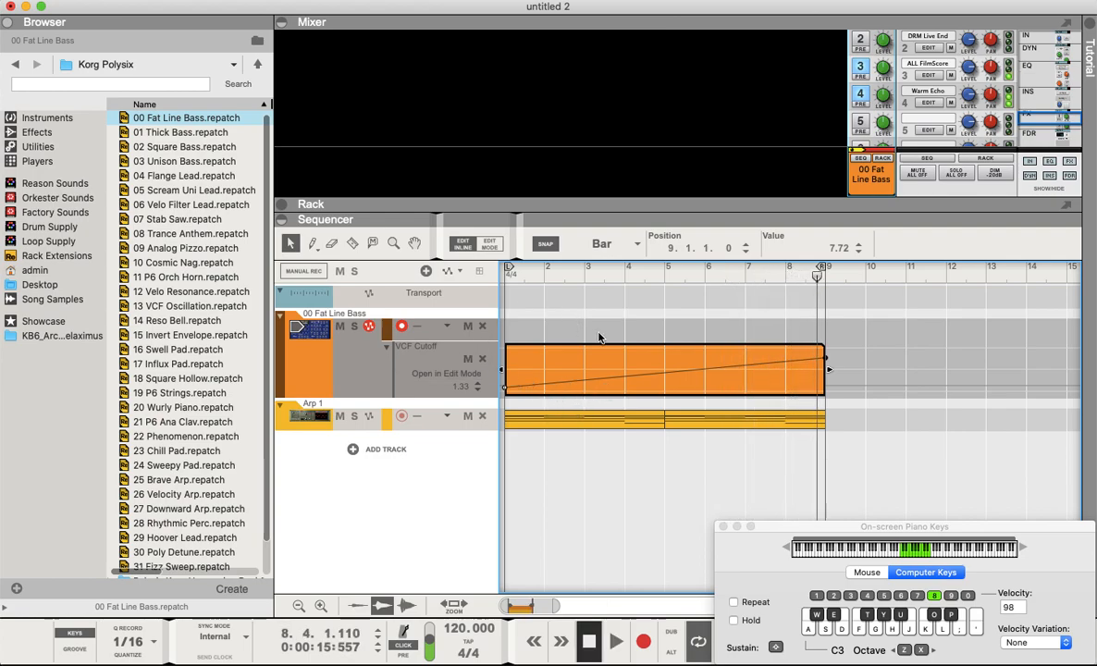
pyautogui.click(282, 208)
pyautogui.scroll(-5, 468, 282)
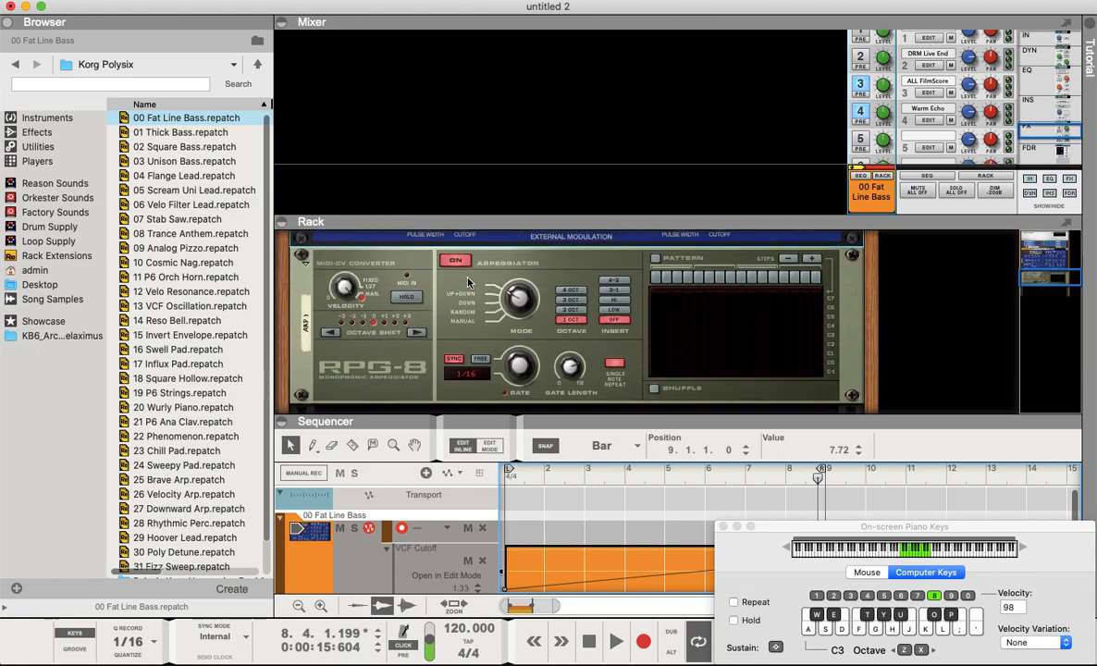
pyautogui.rightClick(468, 304)
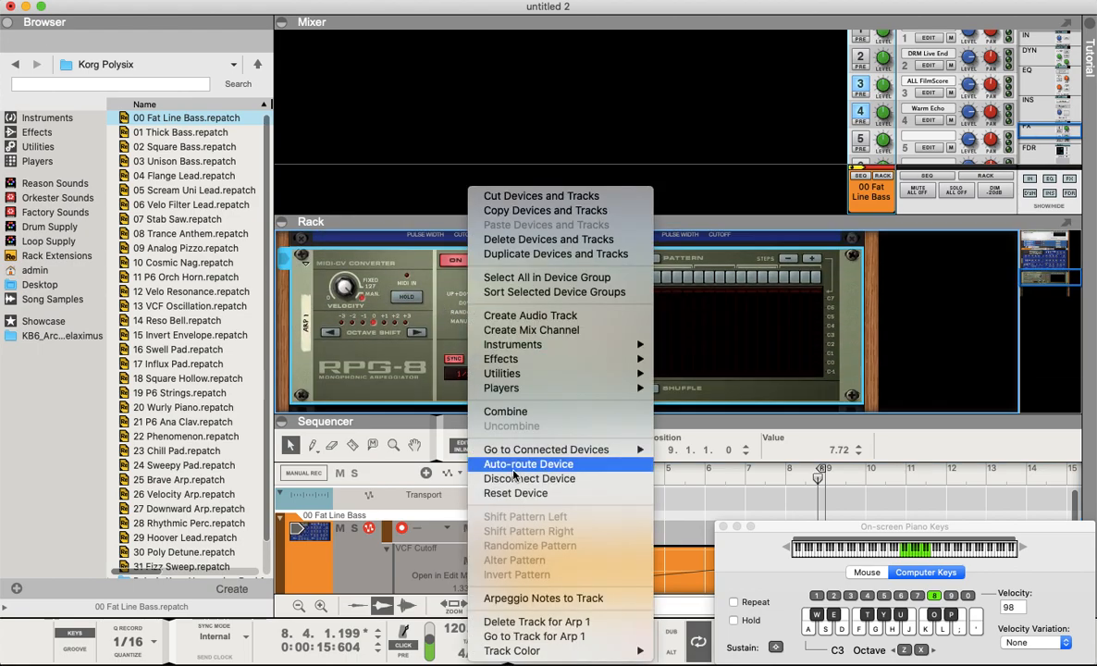
pyautogui.click(509, 597)
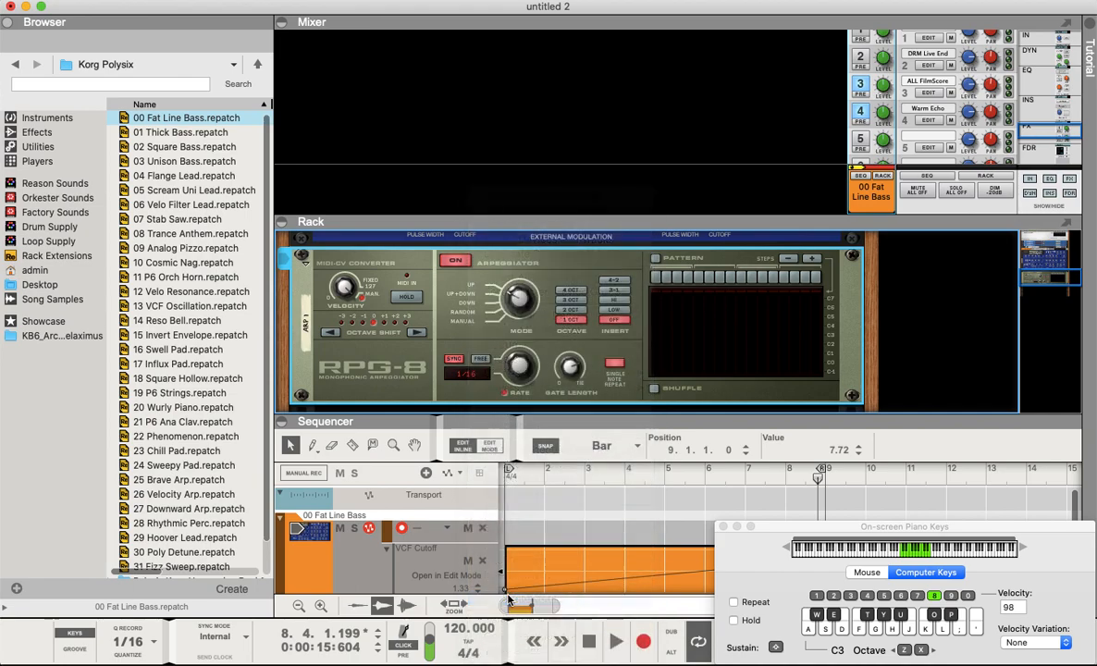
pyautogui.moveTo(632, 421); pyautogui.dragTo(632, 238)
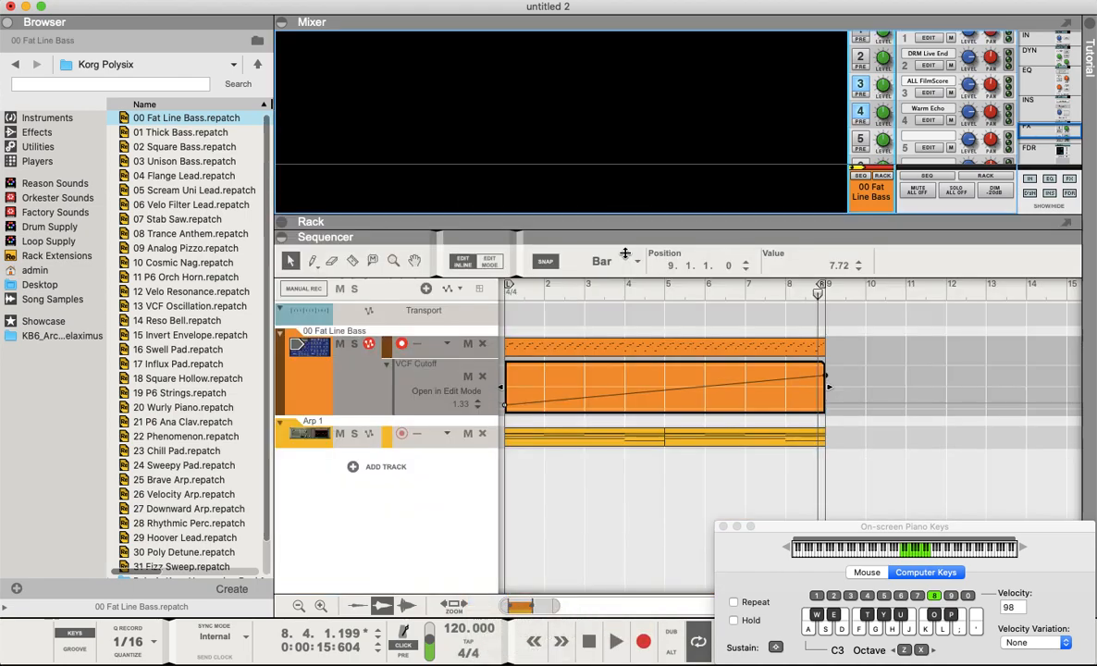
# - Mute the Arp 1 track and its clip, then replay the song from the start
pyautogui.click(339, 434)
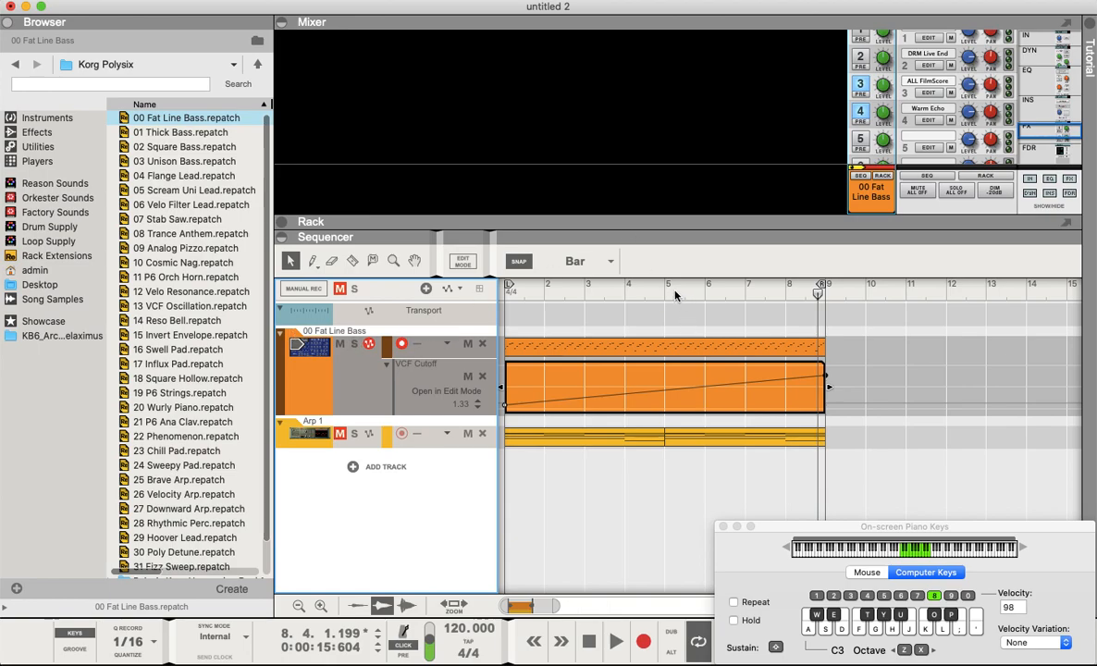
pyautogui.click(687, 468)
pyautogui.moveTo(575, 465); pyautogui.dragTo(698, 407)
pyautogui.press('m')
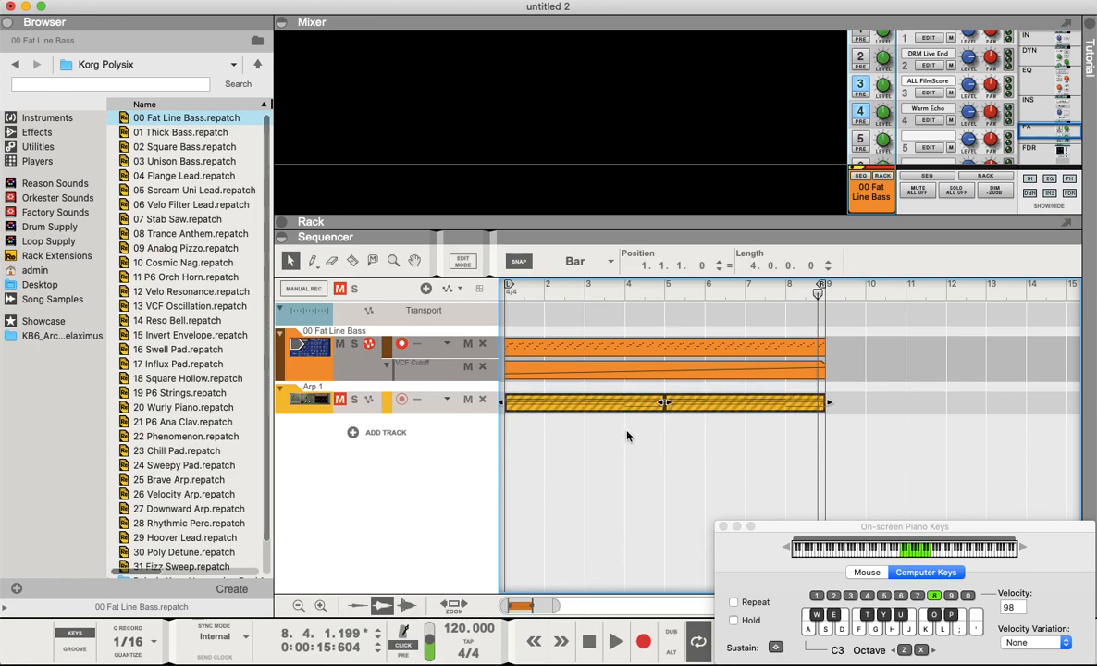
pyautogui.click(592, 645)
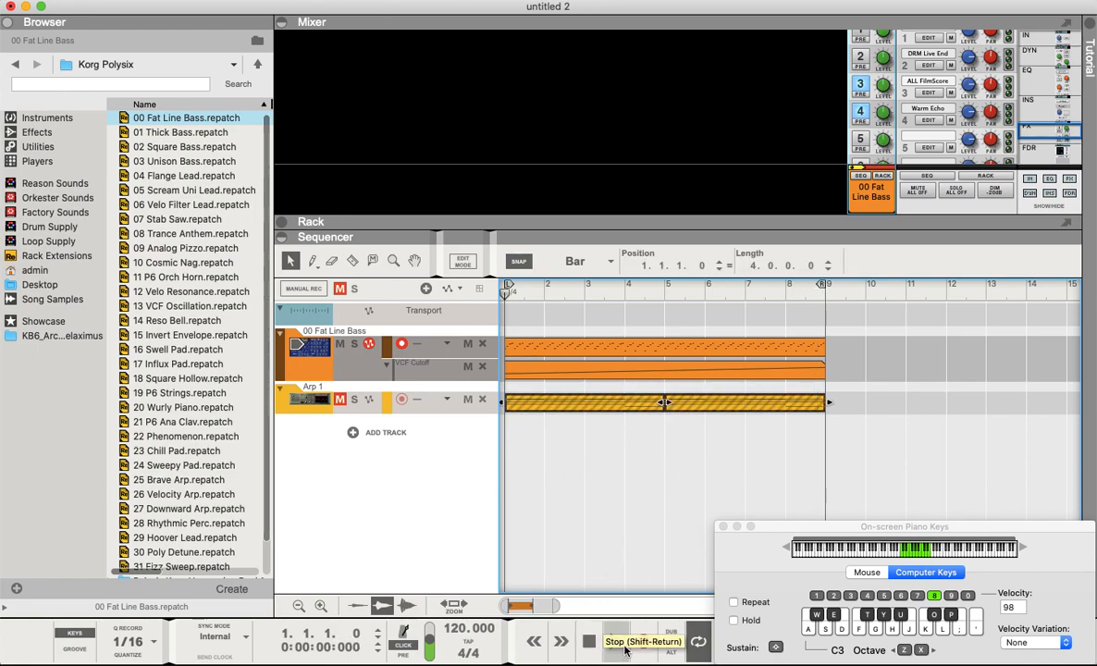
pyautogui.click(619, 650)
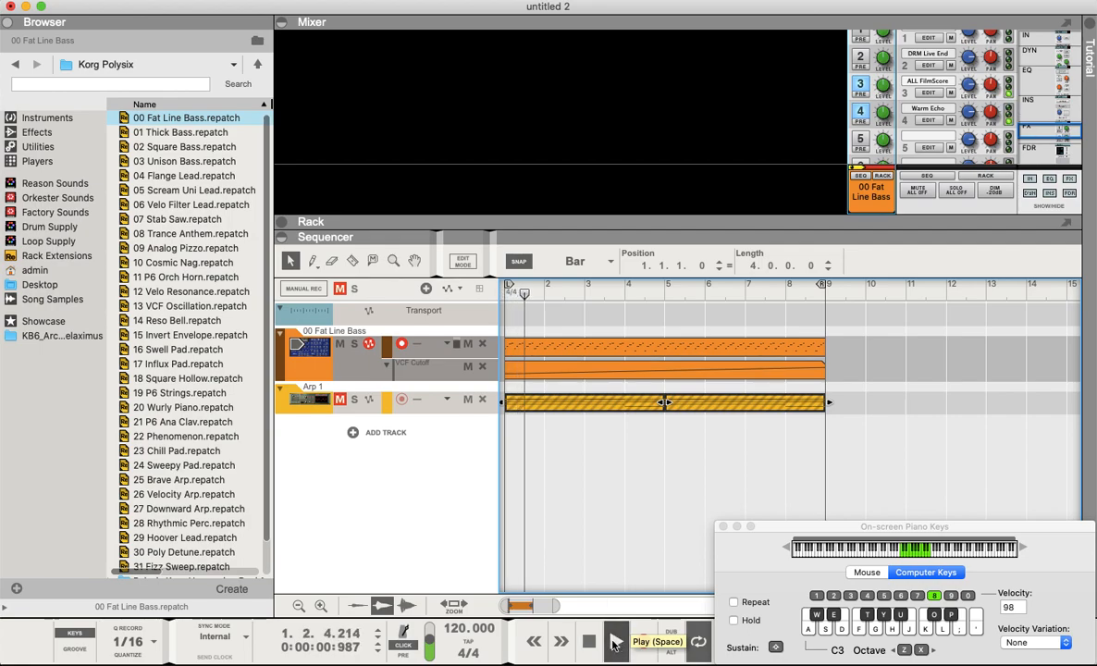
# - Open the new note clip in edit mode to inspect the arpeggiated notes, then close it and the on-screen piano keys
pyautogui.doubleClick(563, 348)
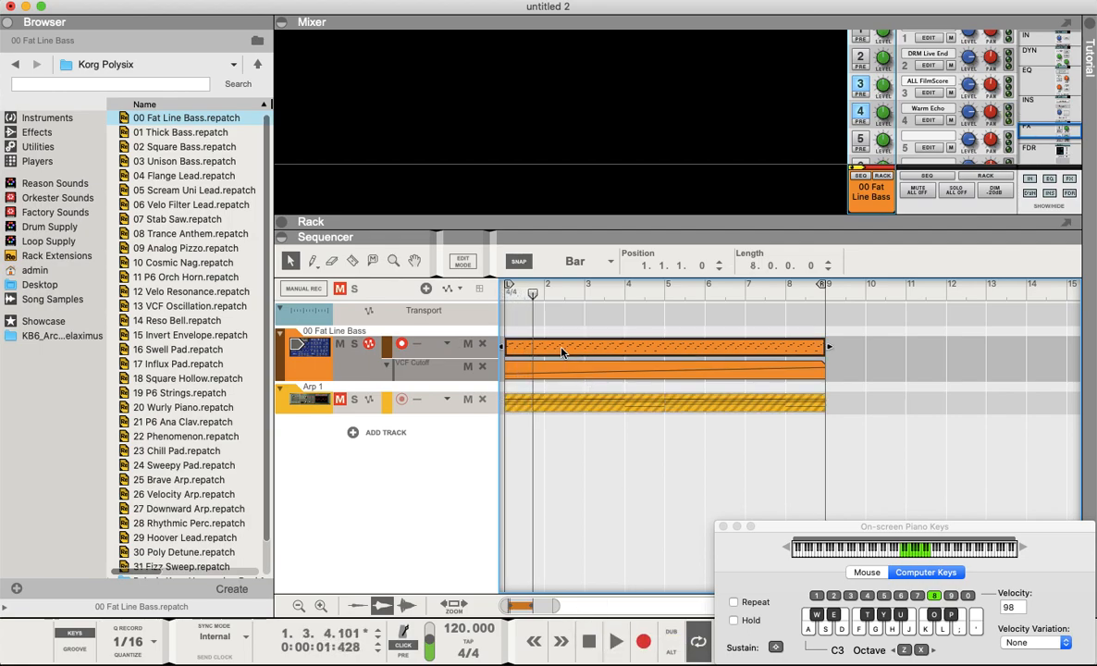
pyautogui.hscroll(10, 581, 410)
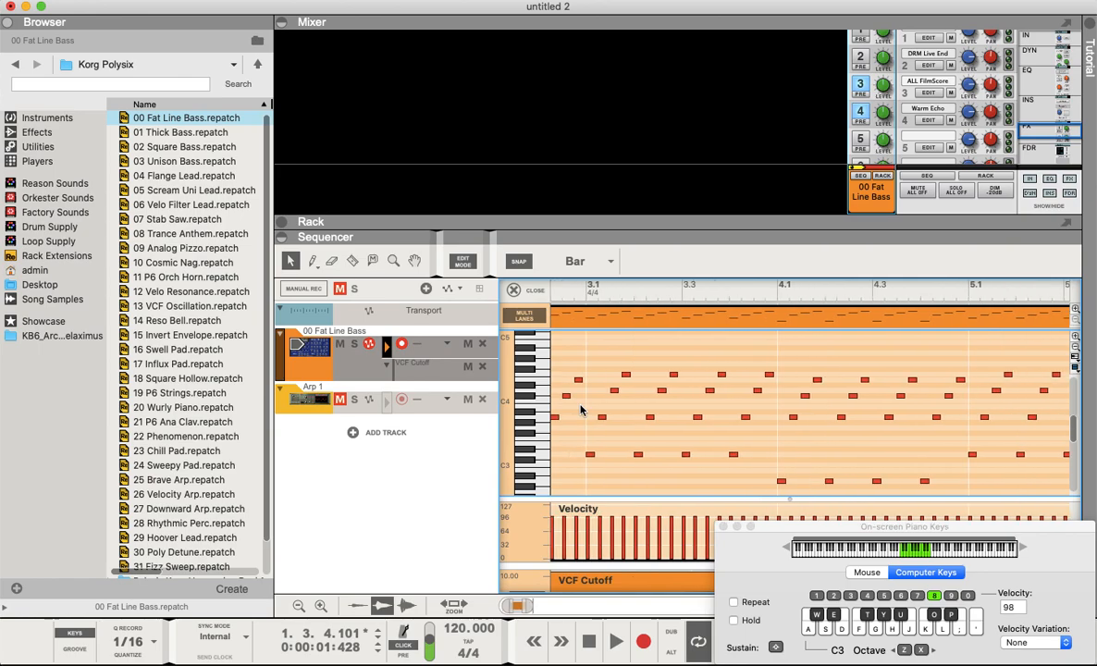
pyautogui.click(462, 261)
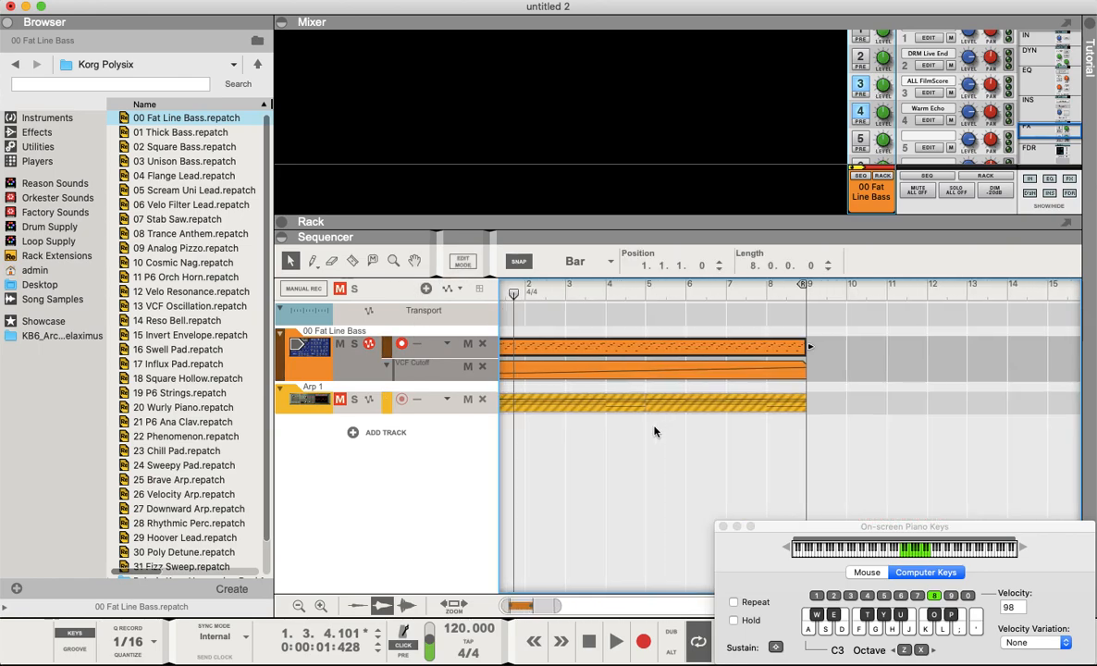
pyautogui.hscroll(-2, 658, 428)
pyautogui.click(724, 526)
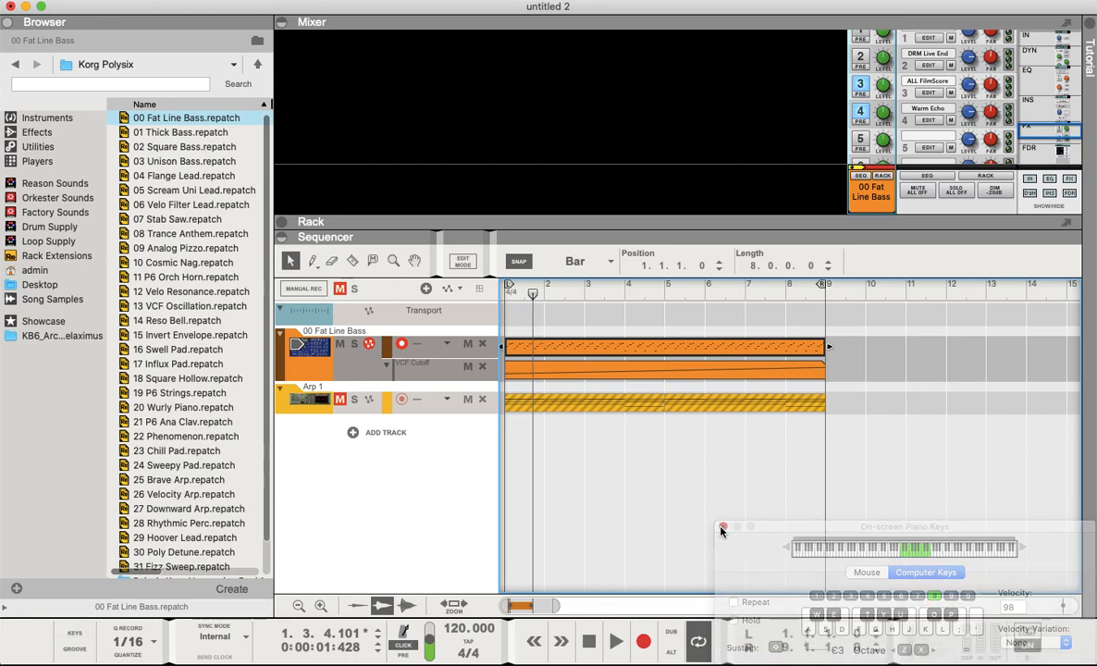
# - Bounce the Fat Line Bass note clip in place to audio and play it back
pyautogui.rightClick(767, 350)
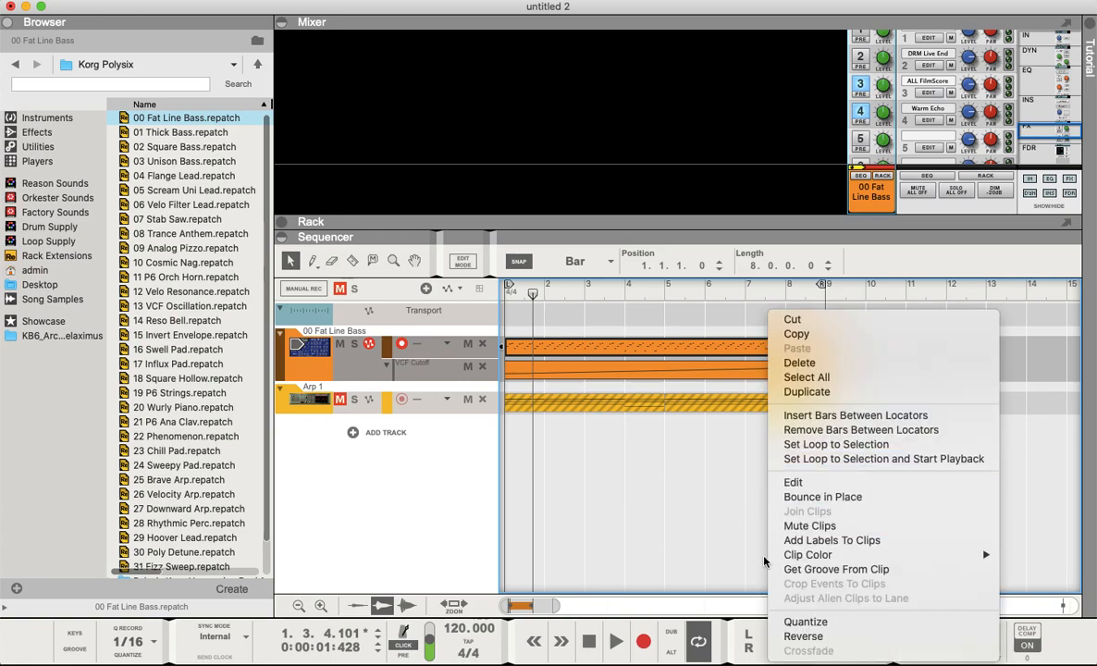
pyautogui.click(781, 498)
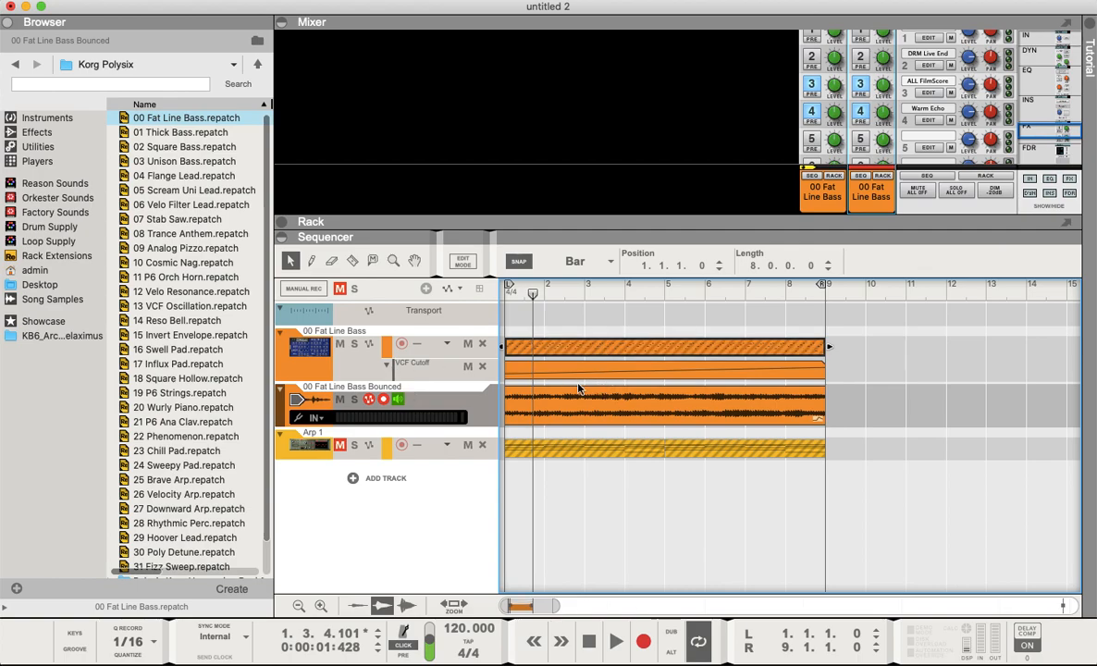
pyautogui.press('space')
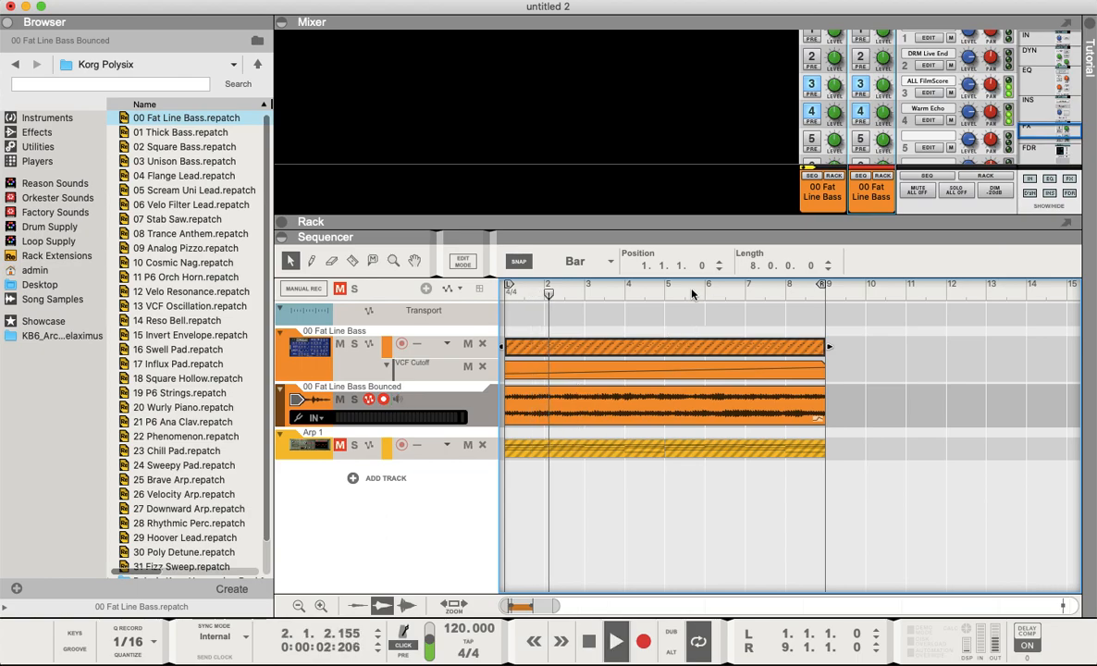
# - Enlarge the mixer and turn on the FX4 Warm Echo send for the bounced bass channel while listening
pyautogui.moveTo(679, 227); pyautogui.dragTo(680, 346)
pyautogui.press('space')
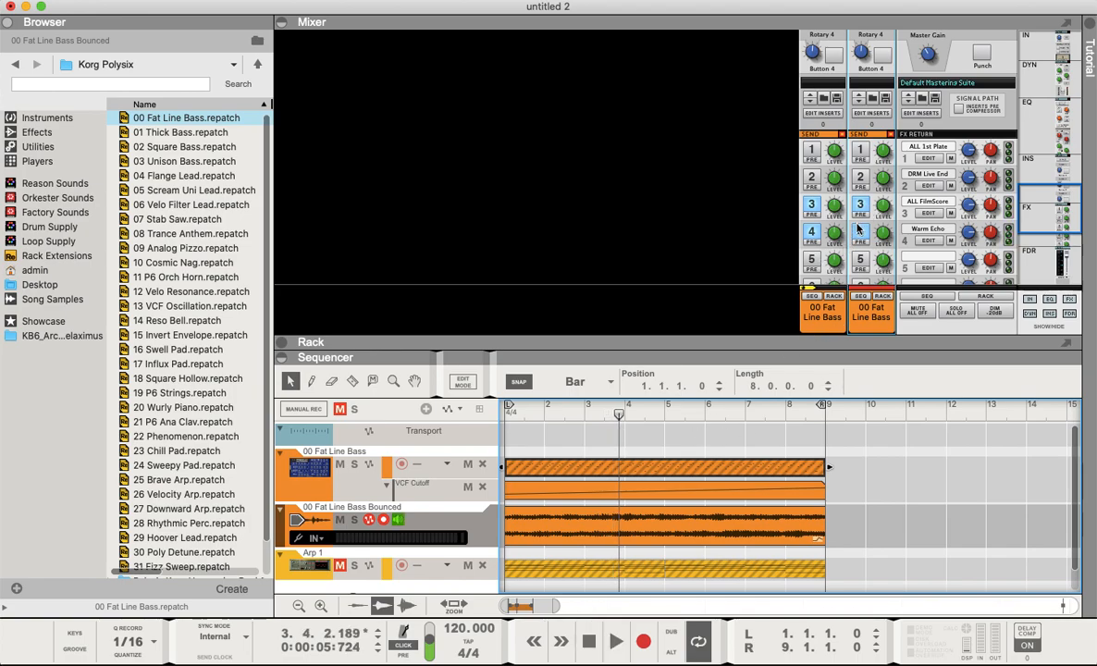
pyautogui.click(861, 231)
pyautogui.click(861, 205)
pyautogui.press('space')
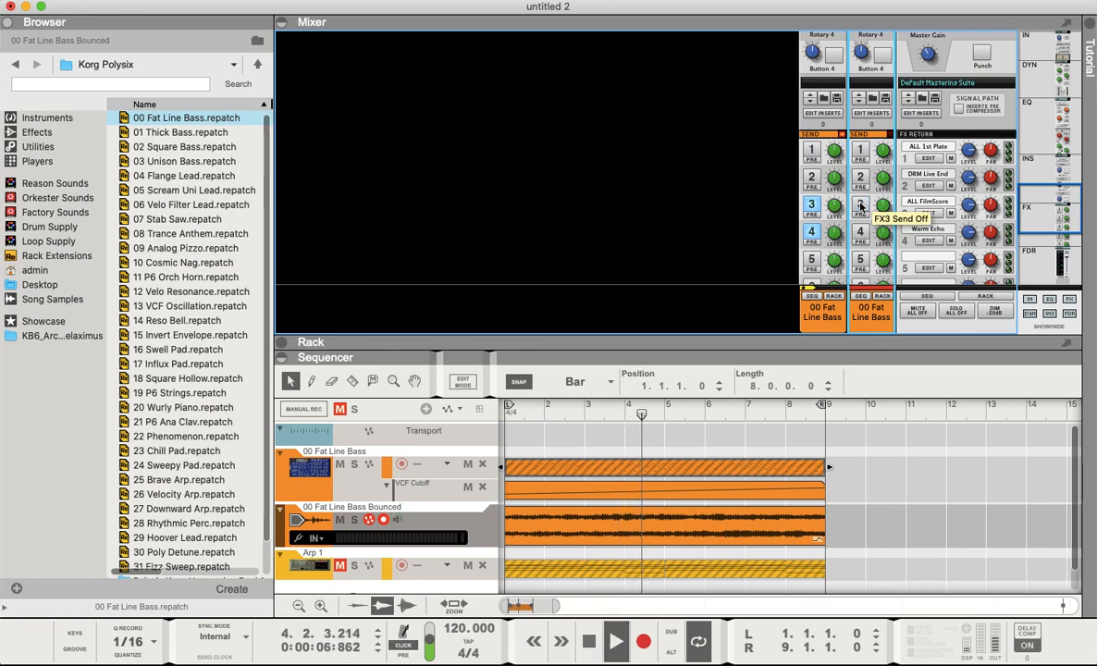
pyautogui.click(860, 205)
pyautogui.press('space')
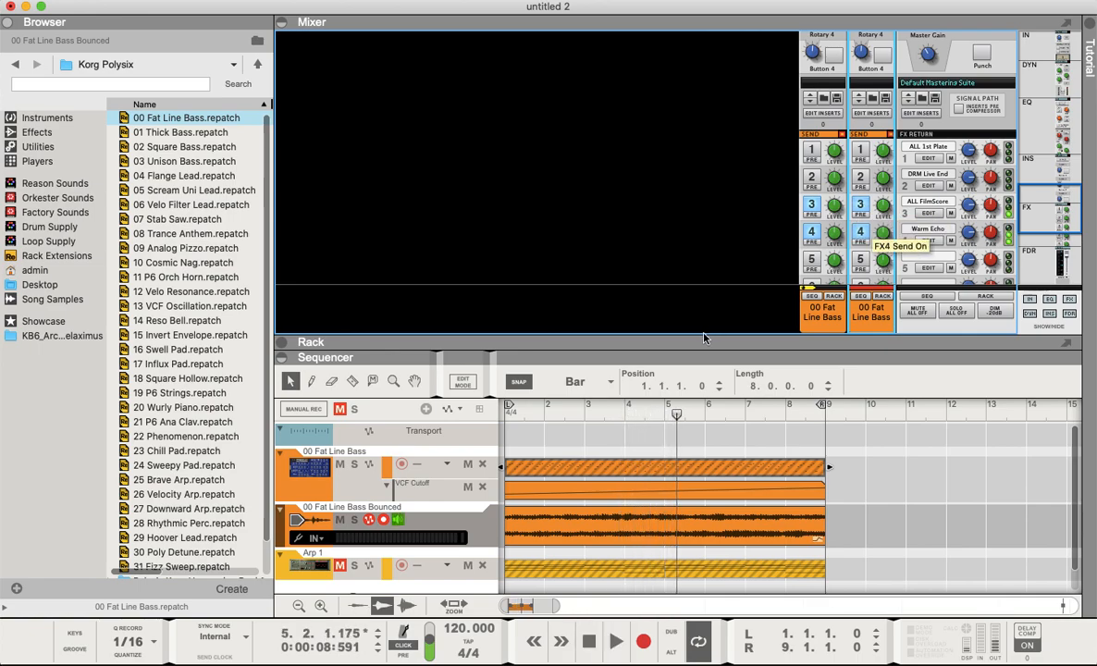
# - Shorten the Polysix note clip to end at bar 8 and trim the bounced audio clip to start at bar 8
pyautogui.moveTo(703, 345); pyautogui.dragTo(704, 278)
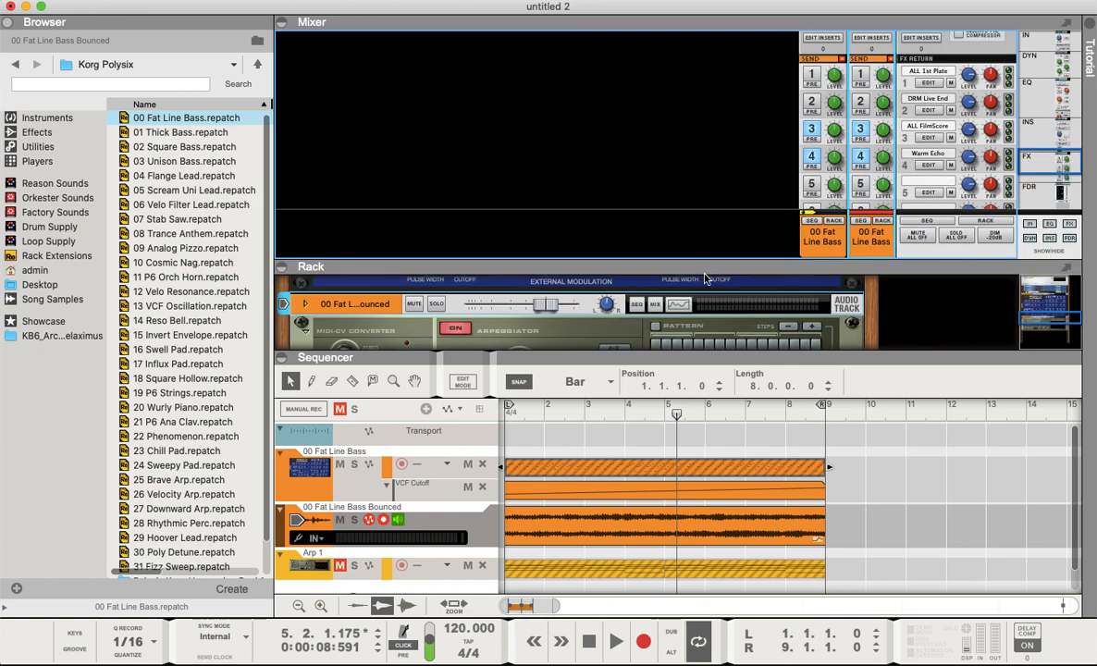
pyautogui.click(664, 473)
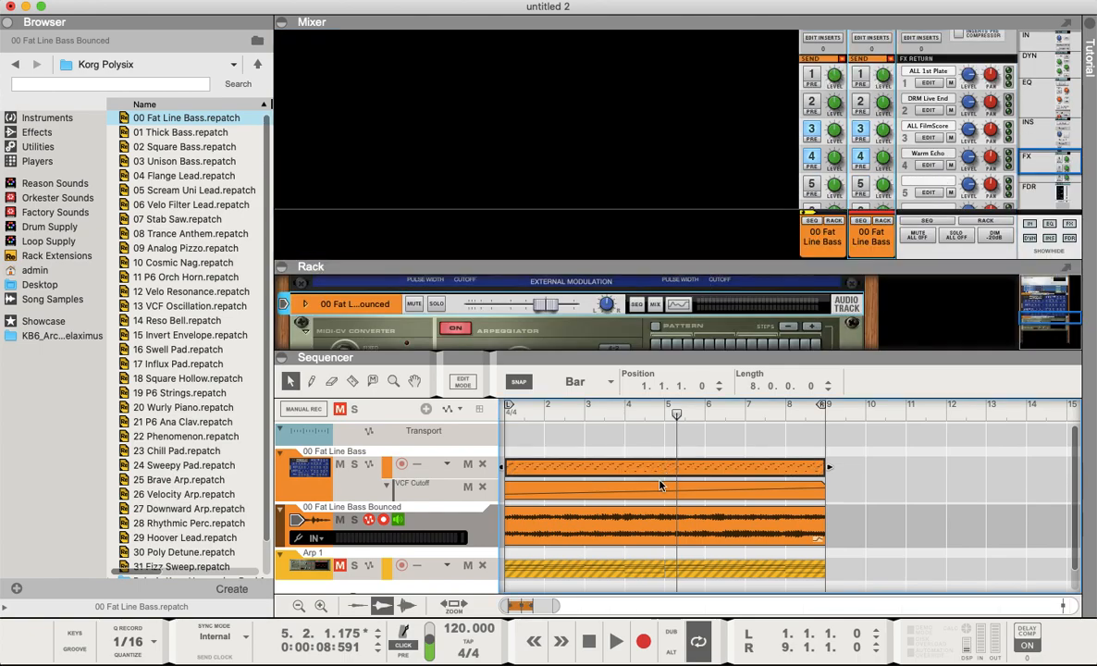
pyautogui.click(574, 543)
pyautogui.click(823, 467)
pyautogui.moveTo(792, 465); pyautogui.dragTo(773, 467)
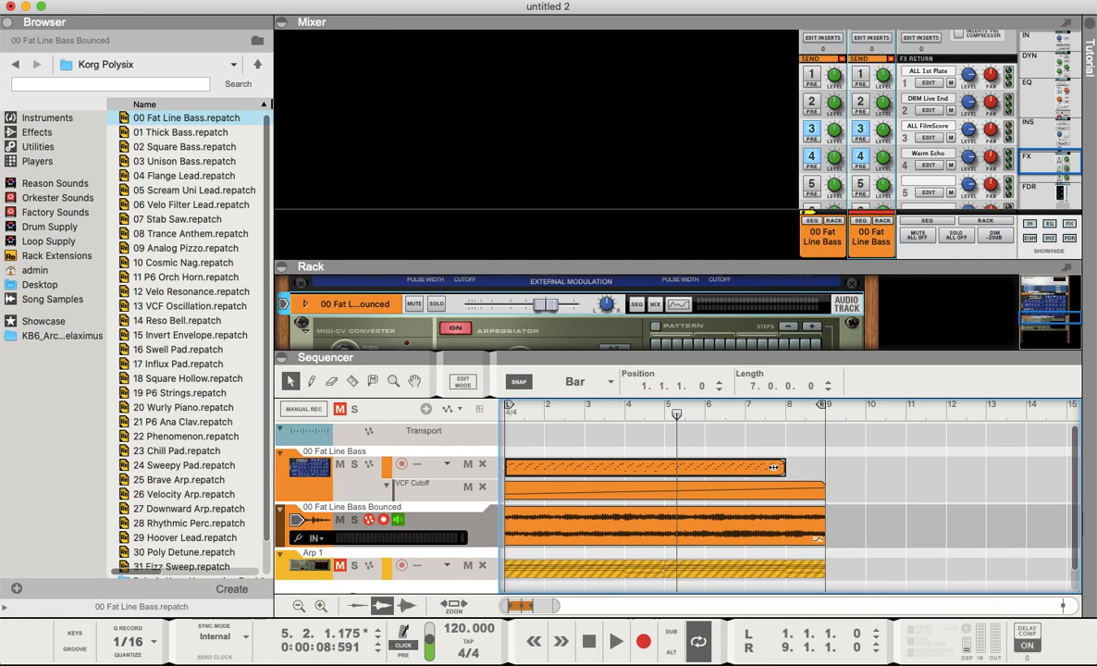
pyautogui.click(523, 530)
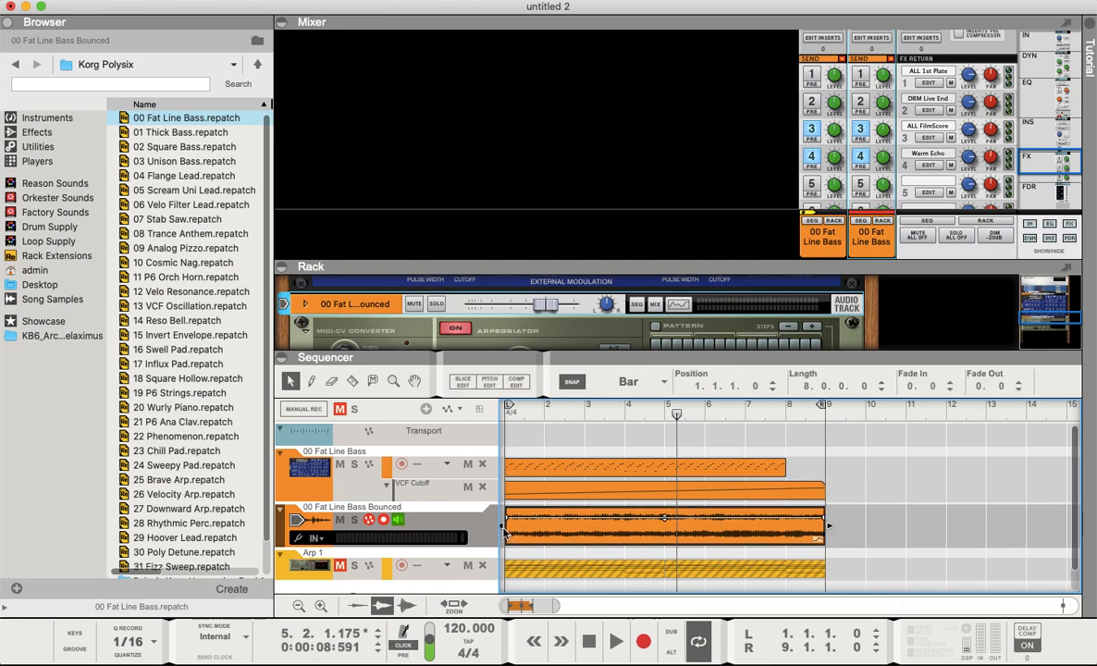
pyautogui.moveTo(502, 526); pyautogui.dragTo(786, 525)
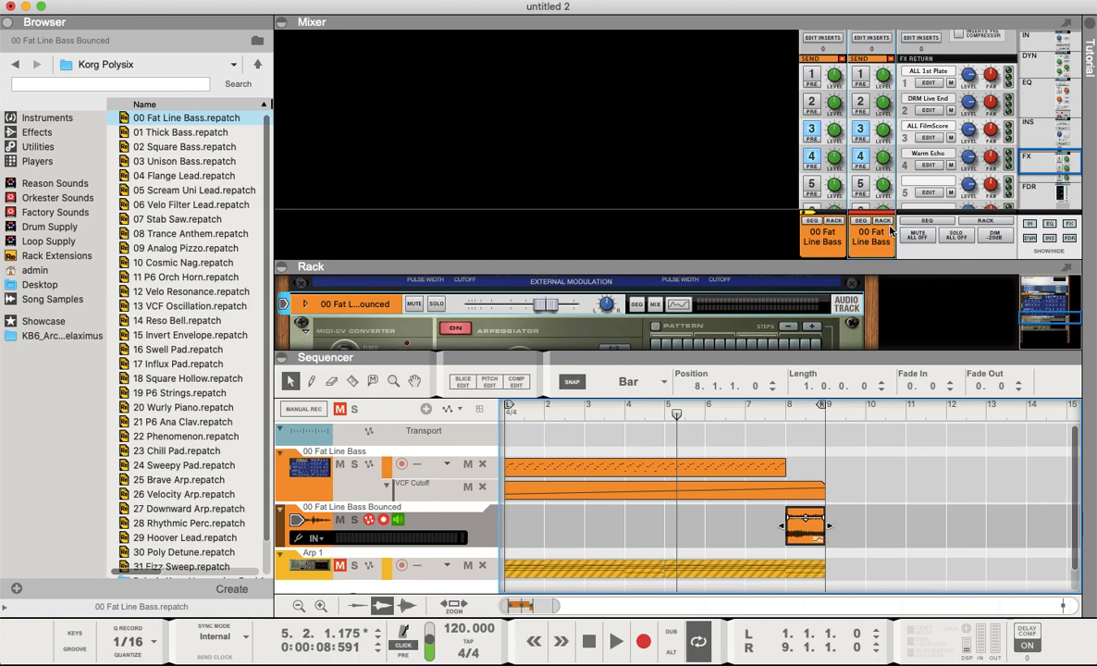
# - Switch the bounced channel's FX4 send to pre-fader
pyautogui.click(864, 138)
pyautogui.click(861, 132)
pyautogui.click(860, 158)
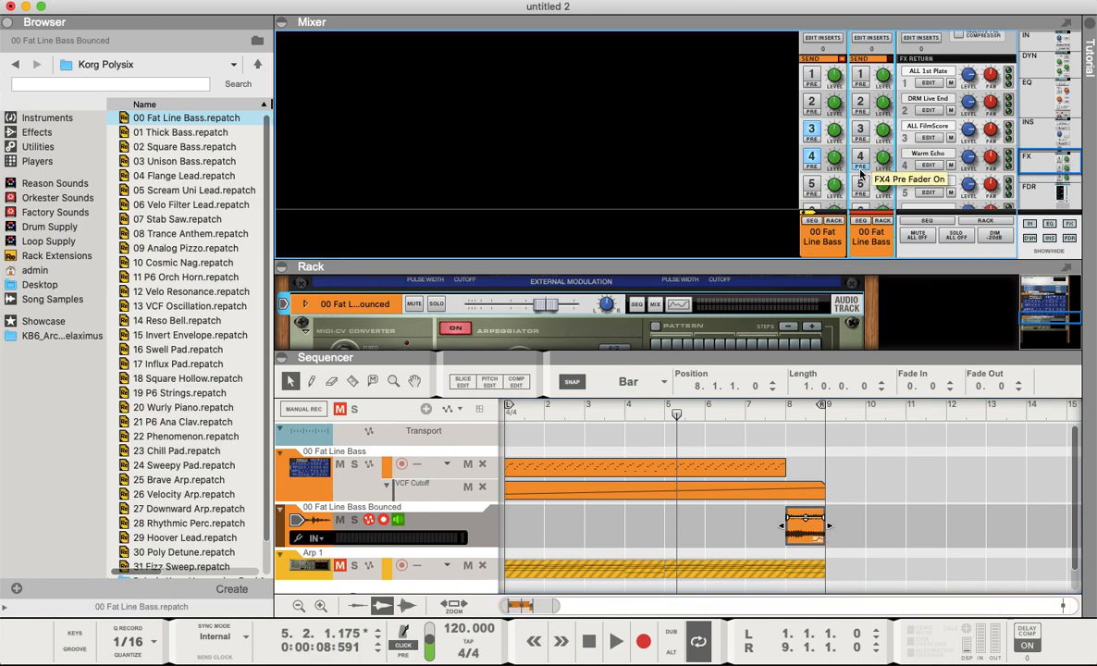
# - Play back the song from just before bar 8 to hear the transition into the bounced bass
pyautogui.click(739, 418)
pyautogui.press('space')
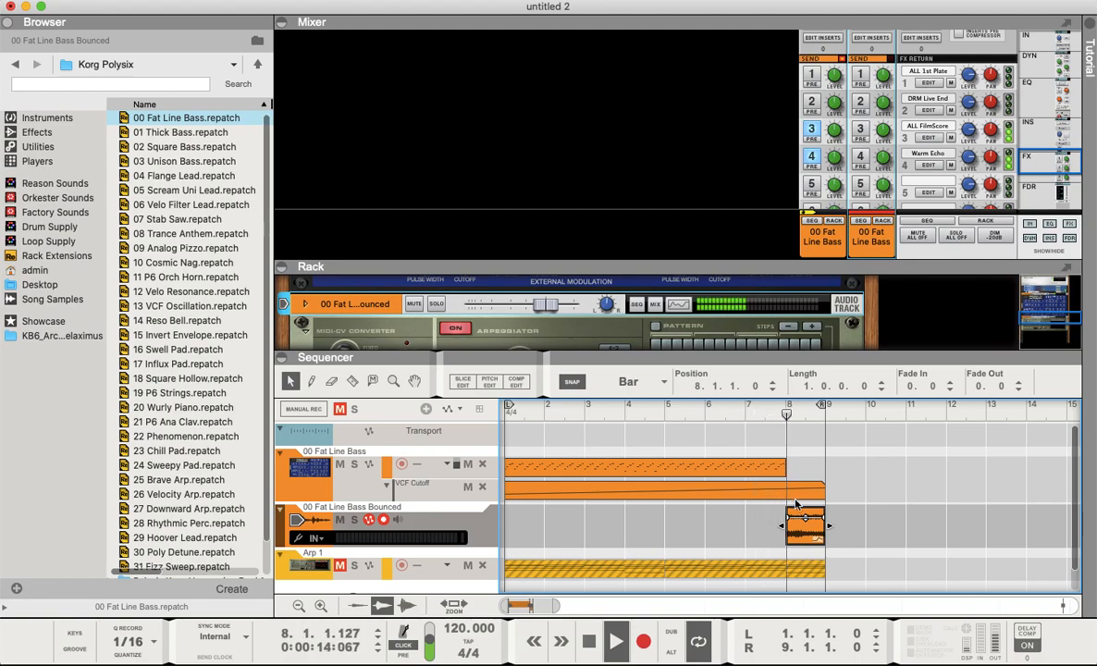
pyautogui.press('space')
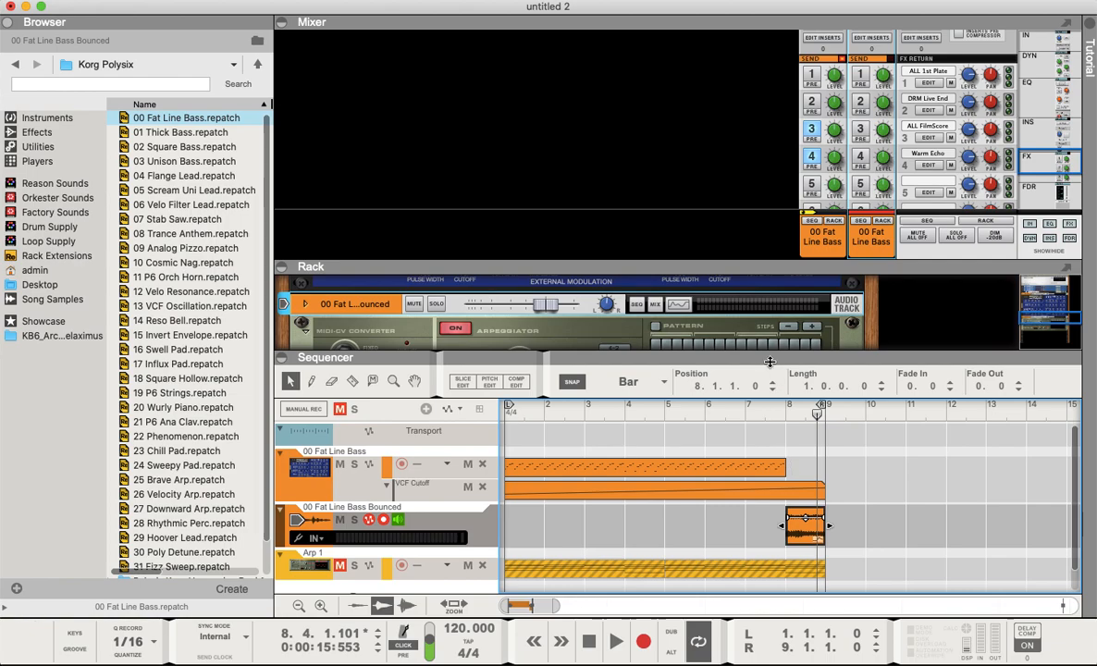
# - Add a Scream 4 Distortion insert effect to the bounced bass audio track
pyautogui.moveTo(653, 356); pyautogui.dragTo(638, 167)
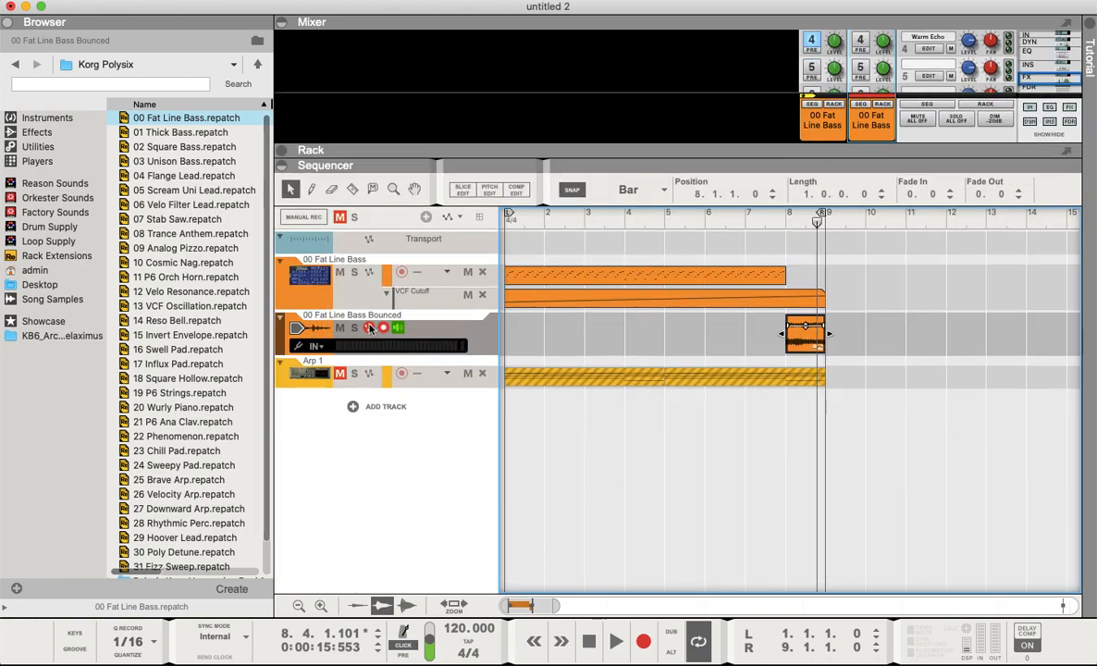
pyautogui.doubleClick(321, 326)
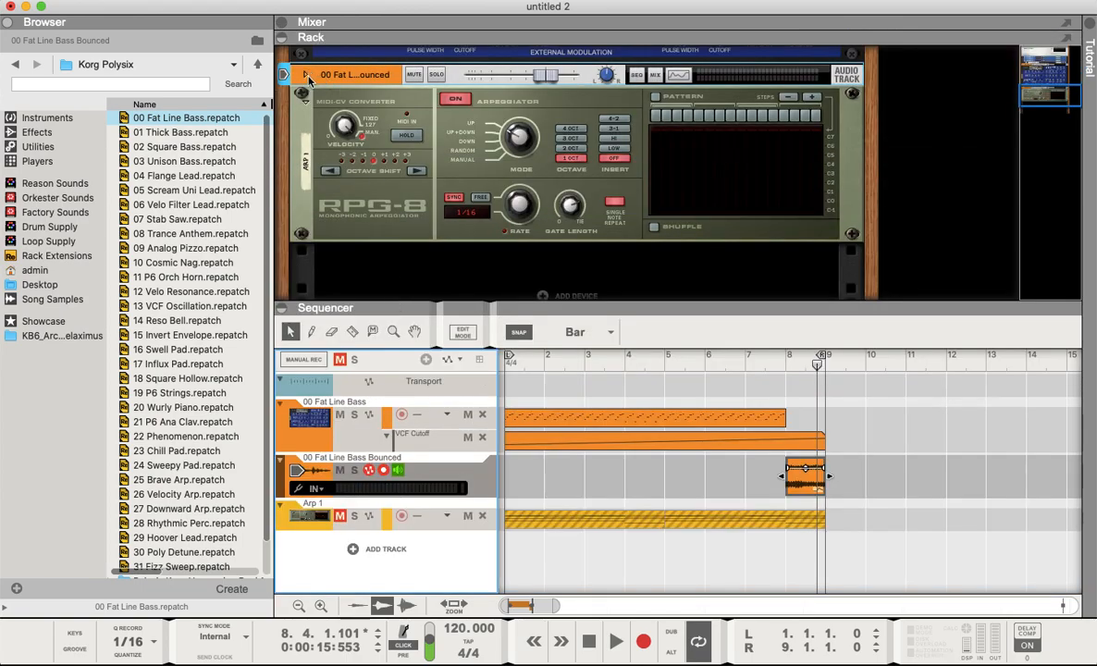
pyautogui.click(306, 75)
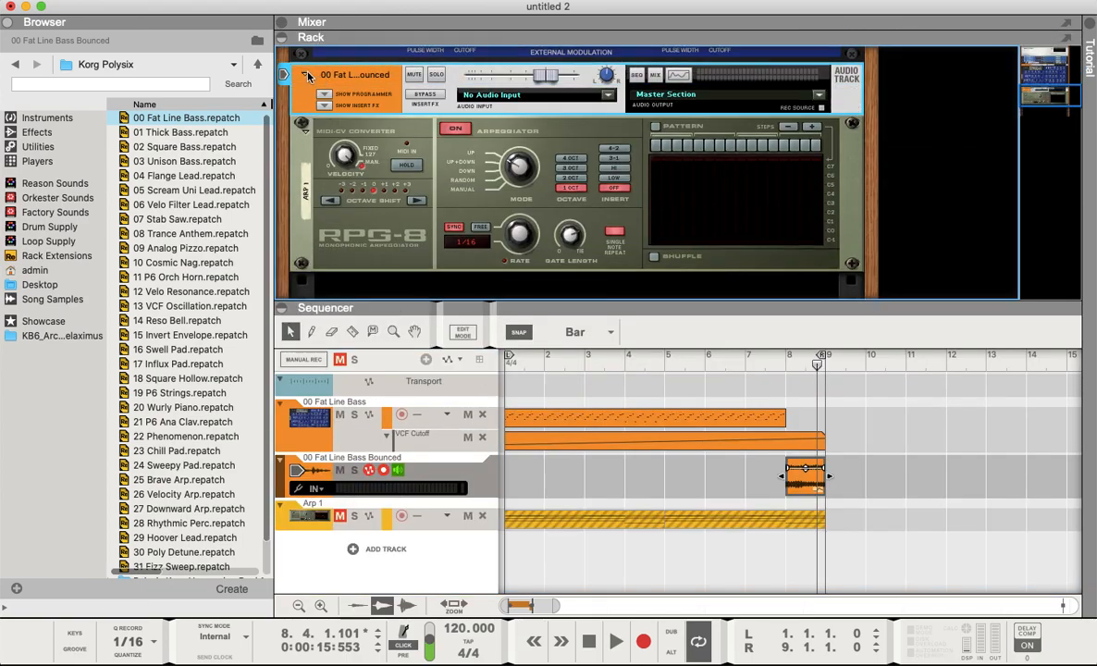
pyautogui.click(325, 106)
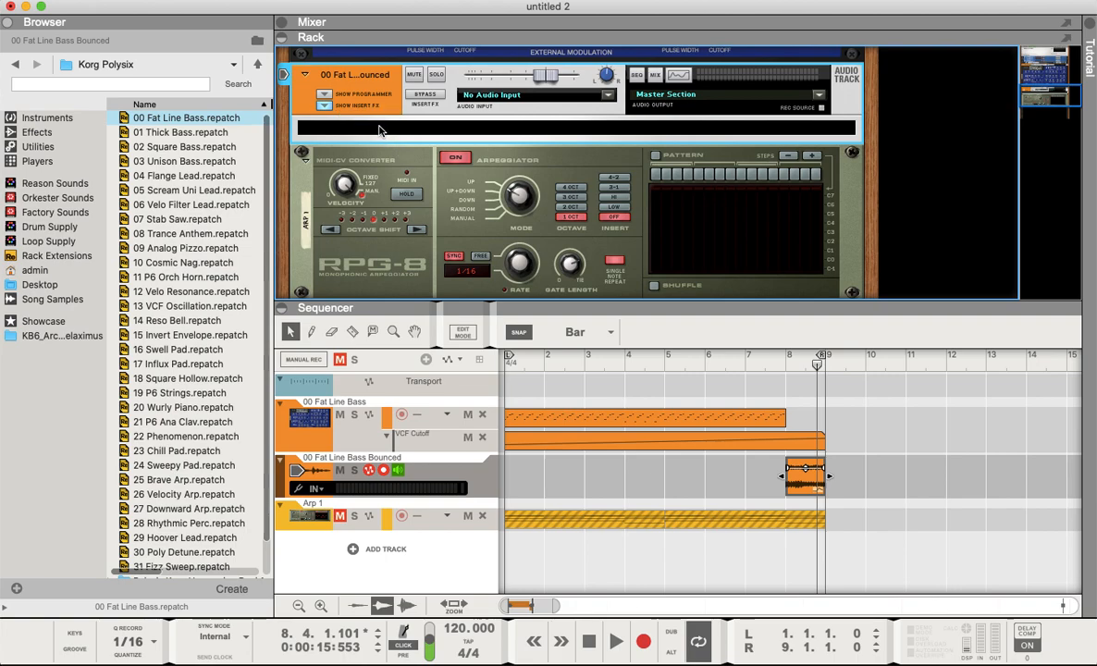
pyautogui.click(176, 0)
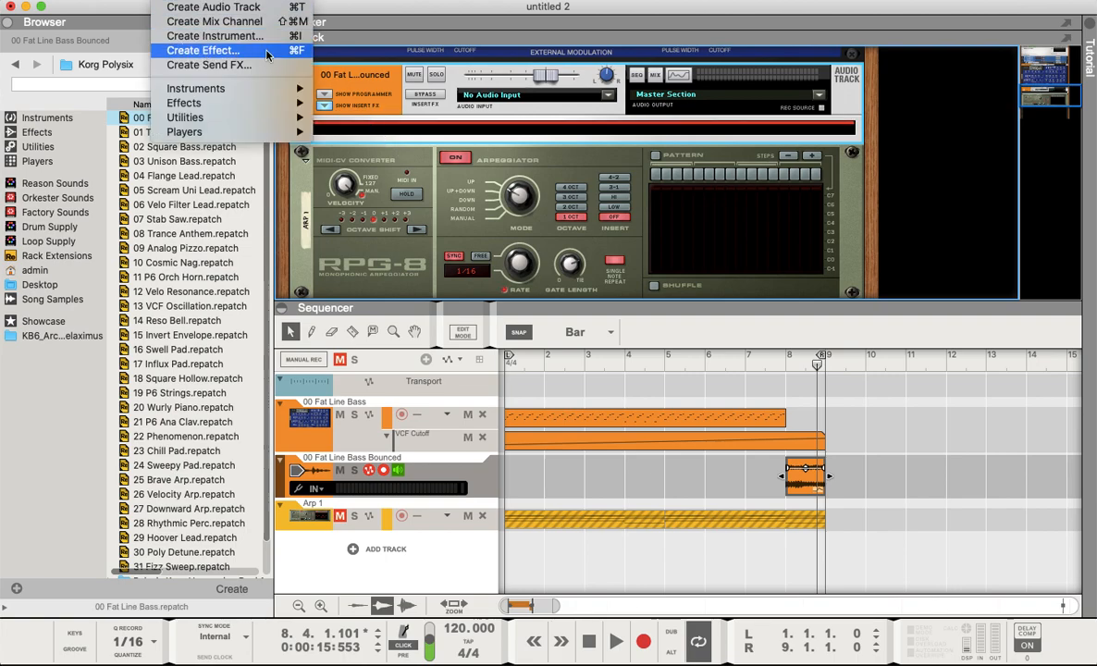
pyautogui.moveTo(232, 99)
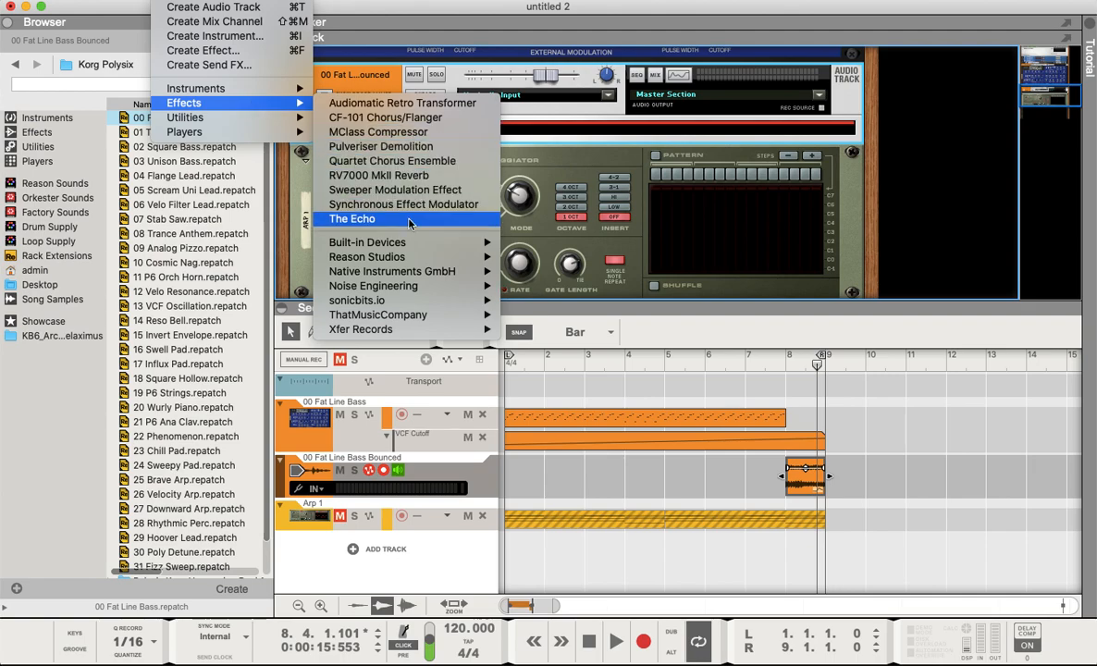
pyautogui.moveTo(409, 261)
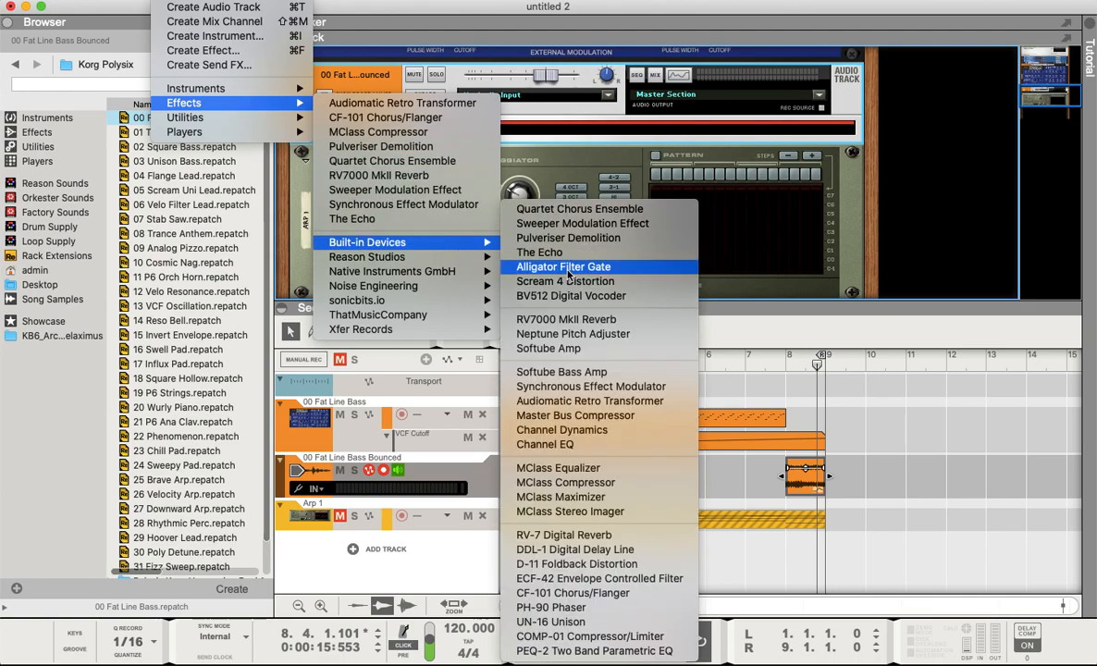
pyautogui.click(566, 283)
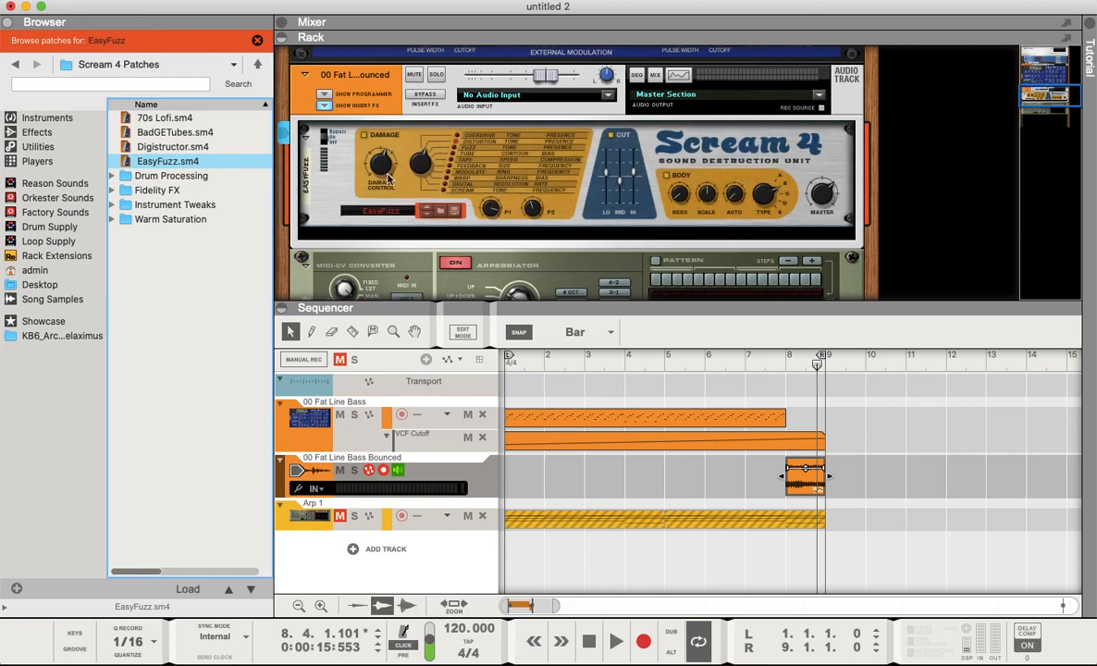
# - Play back the bounced bass from bar 5 to hear the Scream 4 distortion
pyautogui.click(377, 171)
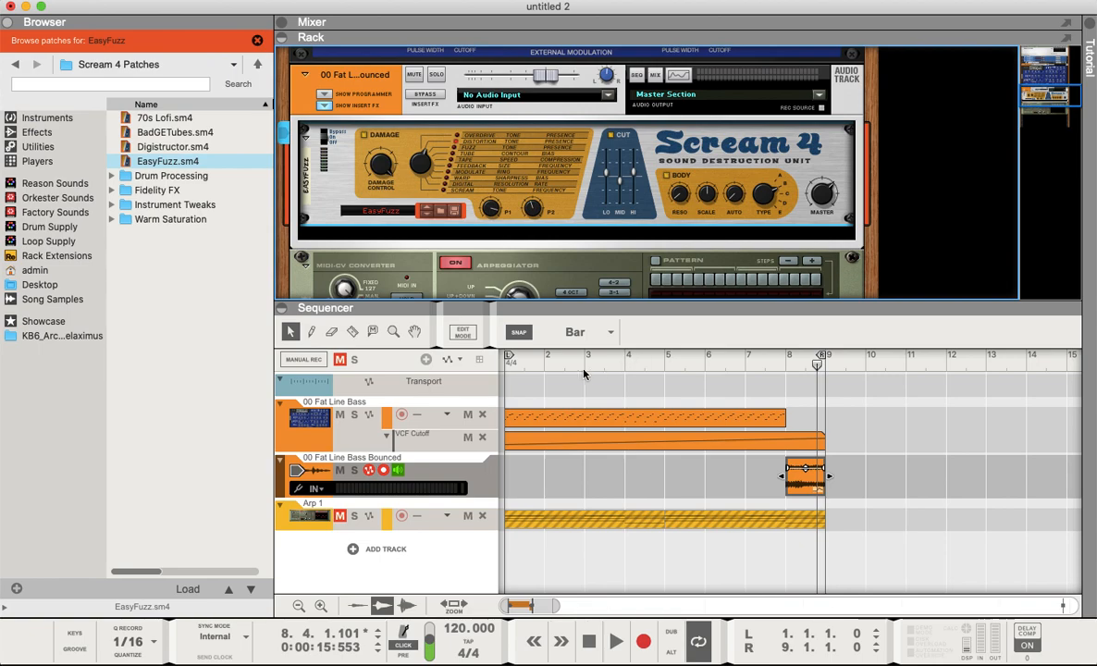
pyautogui.click(661, 363)
pyautogui.press('space')
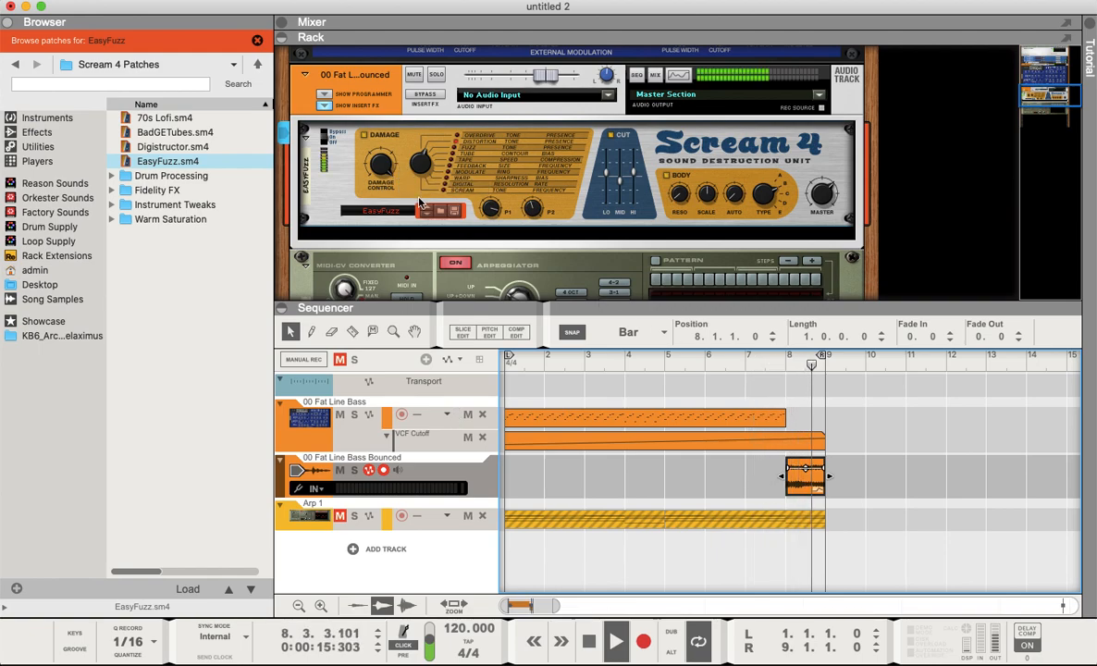
pyautogui.press('space')
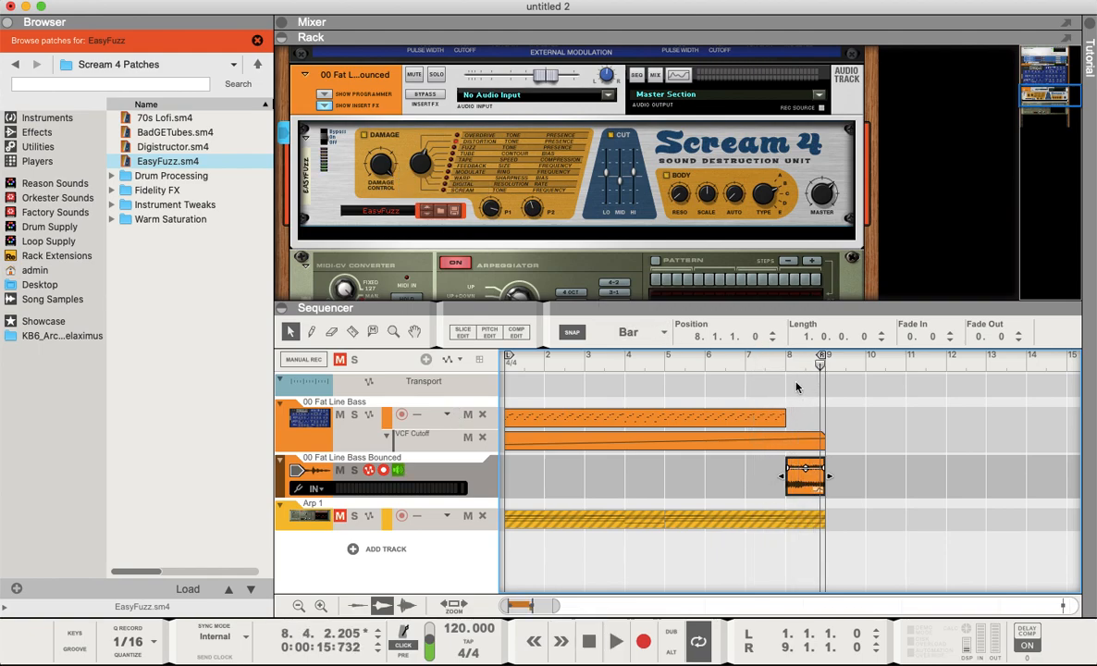
# - Set snap to 1/4 and shorten the bounced audio clip to a length of three beats
pyautogui.click(627, 334)
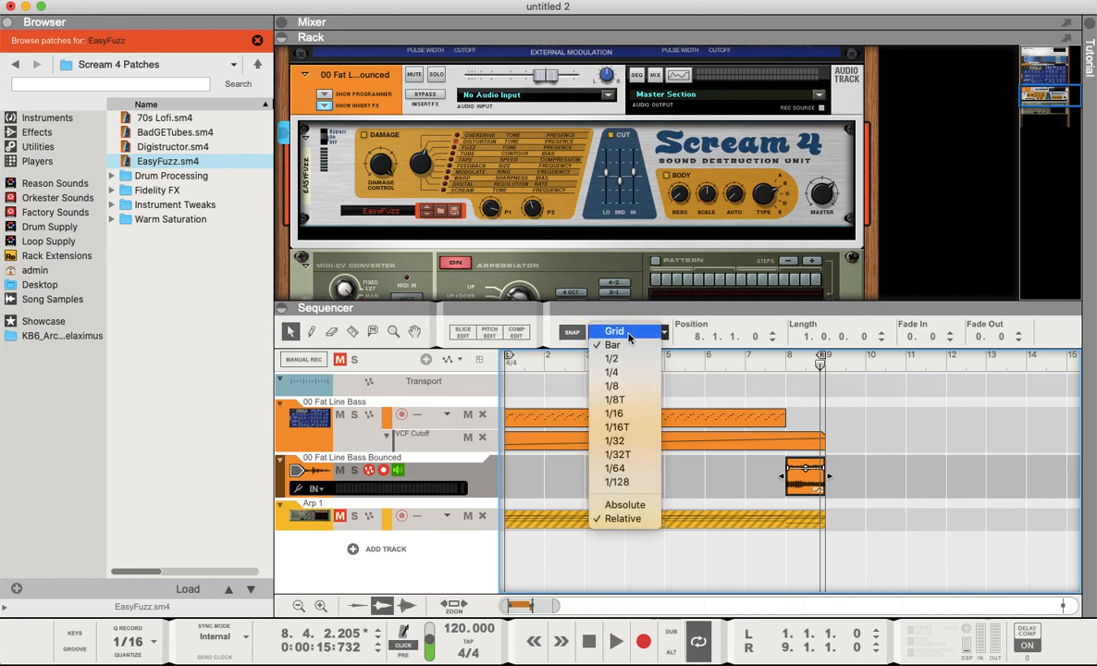
pyautogui.click(628, 371)
pyautogui.moveTo(823, 477); pyautogui.dragTo(814, 476)
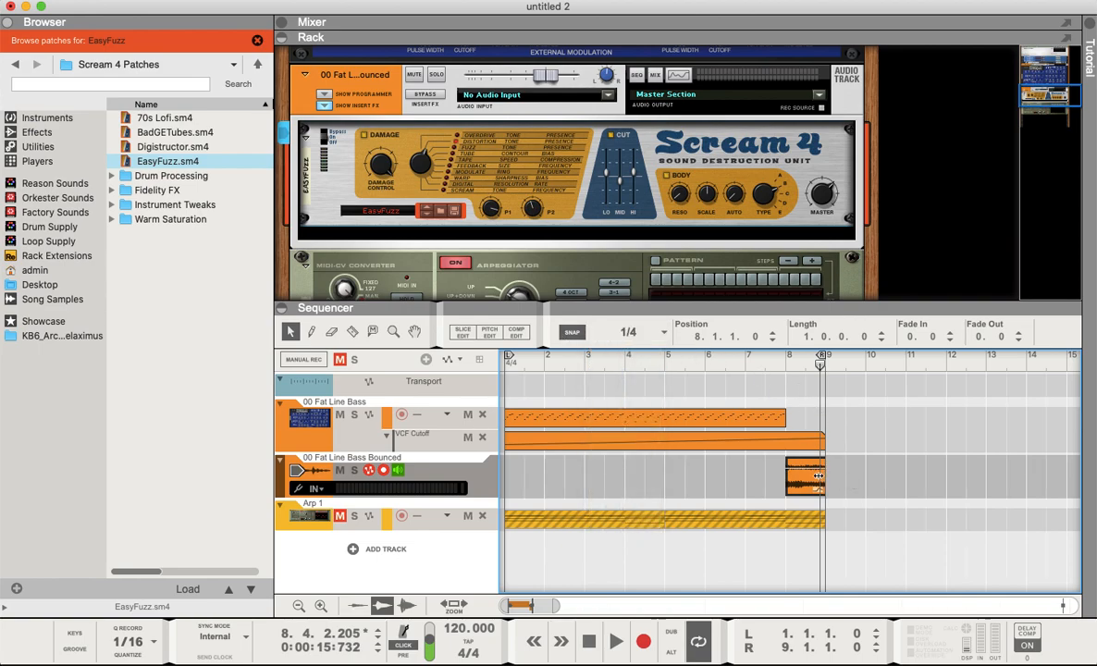
# - Play back the section leading into bar 8 to hear the shortened clip
pyautogui.click(775, 362)
pyautogui.press('space')
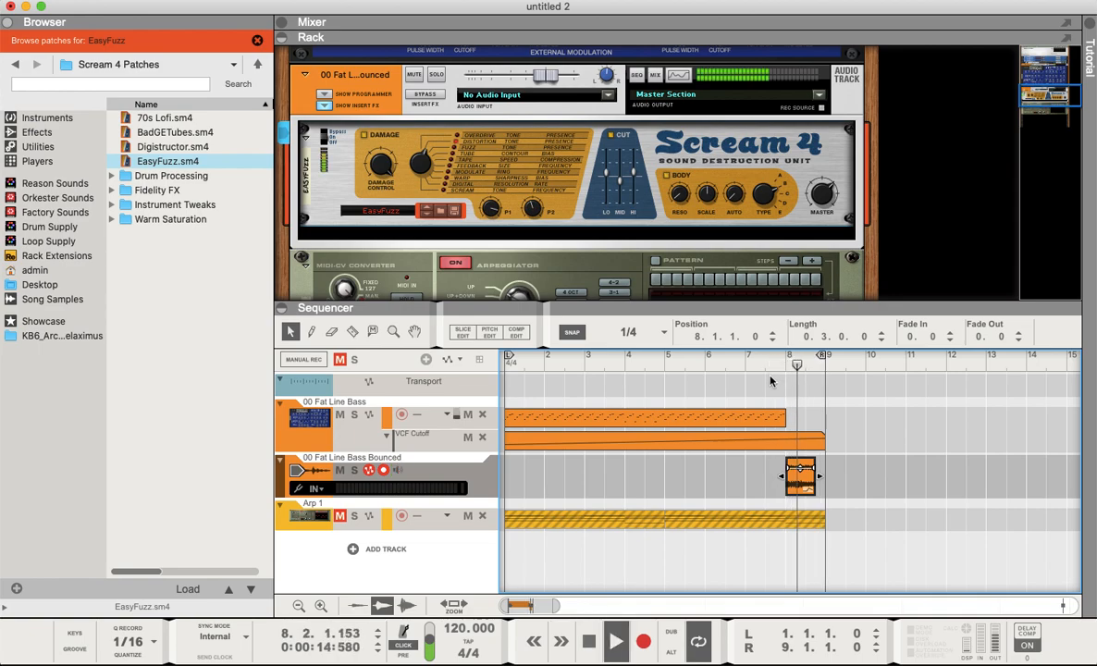
pyautogui.press('space')
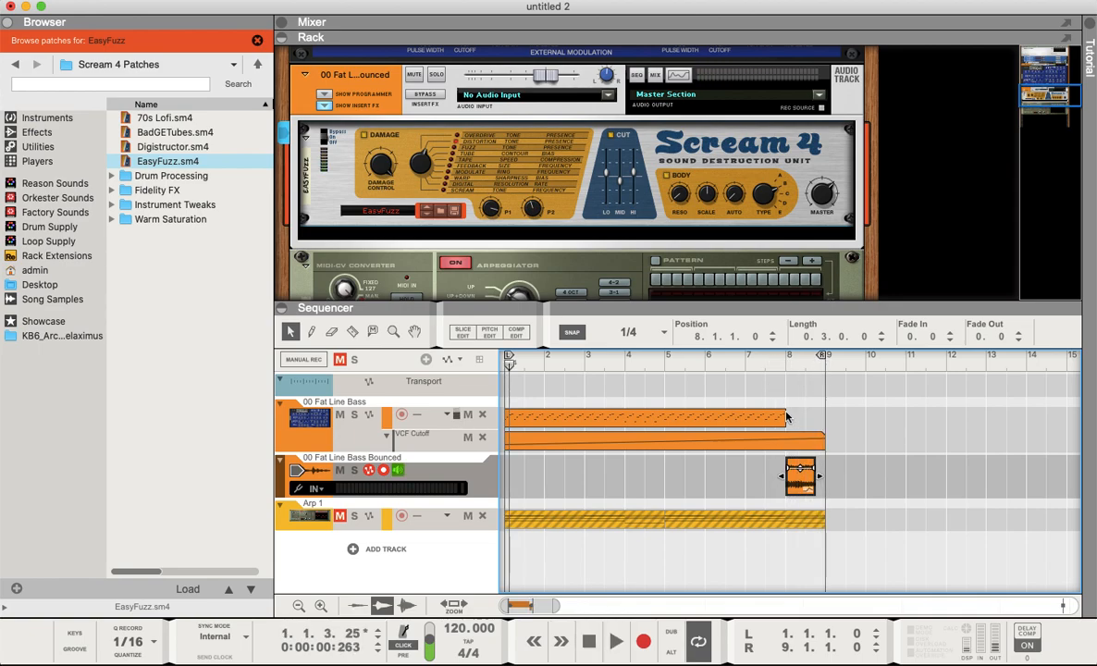